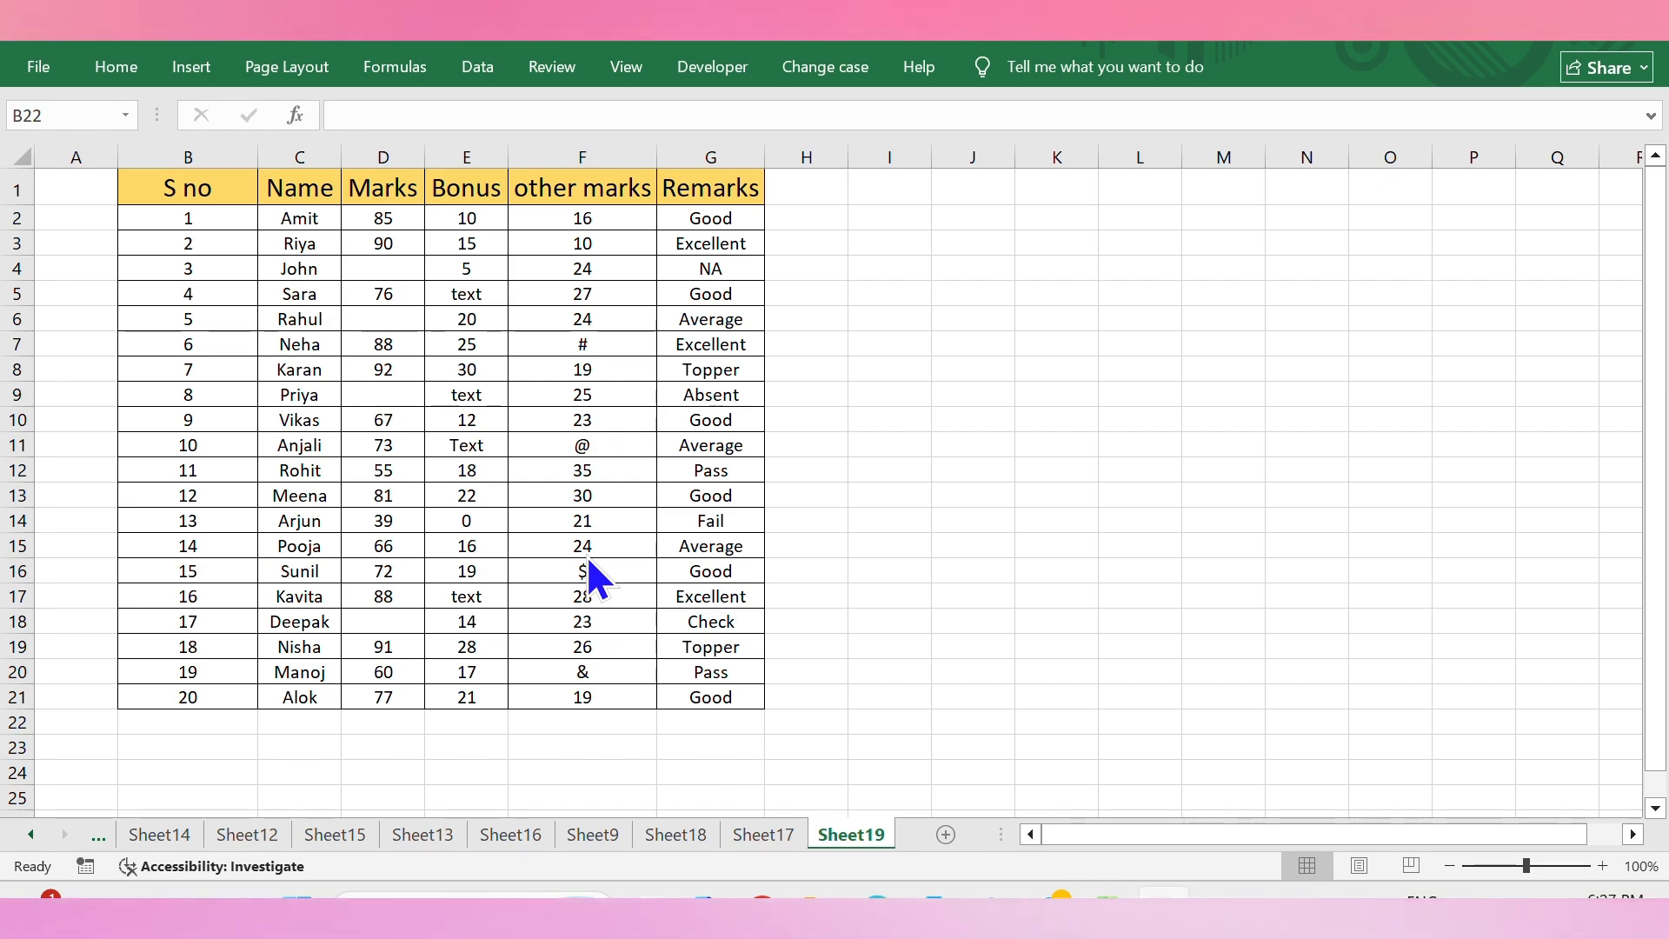
# - Enter =COUNT(B2:B21) in cell B22 beneath the S no column and check it against the counted range
pyautogui.click(319, 497)
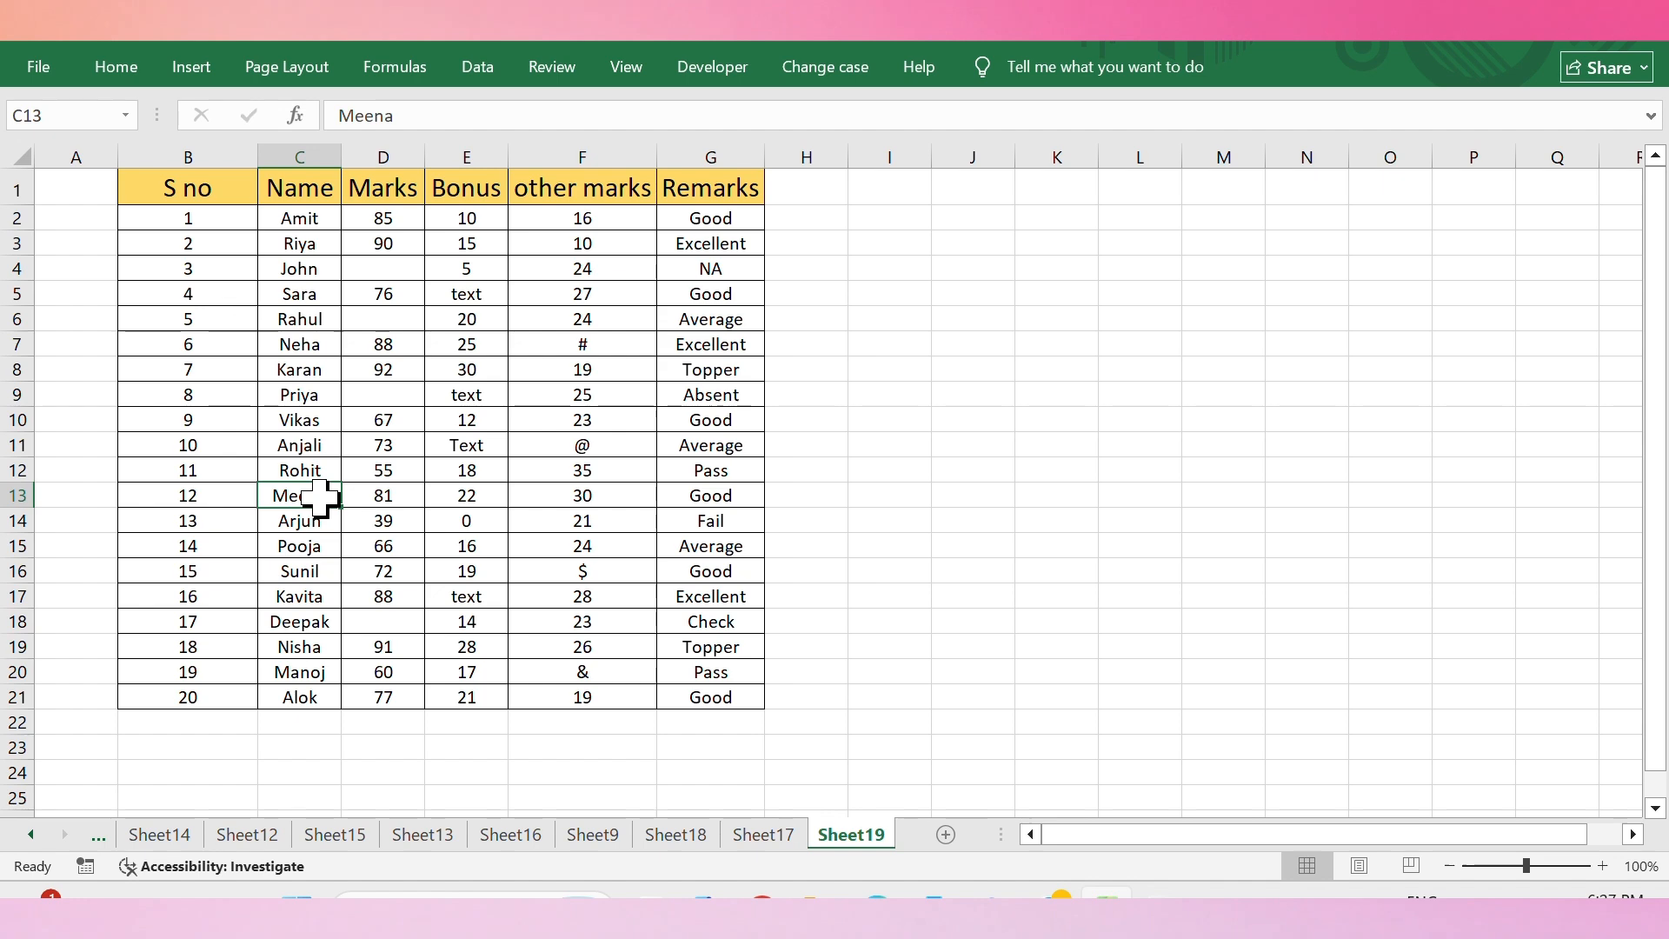
pyautogui.click(197, 721)
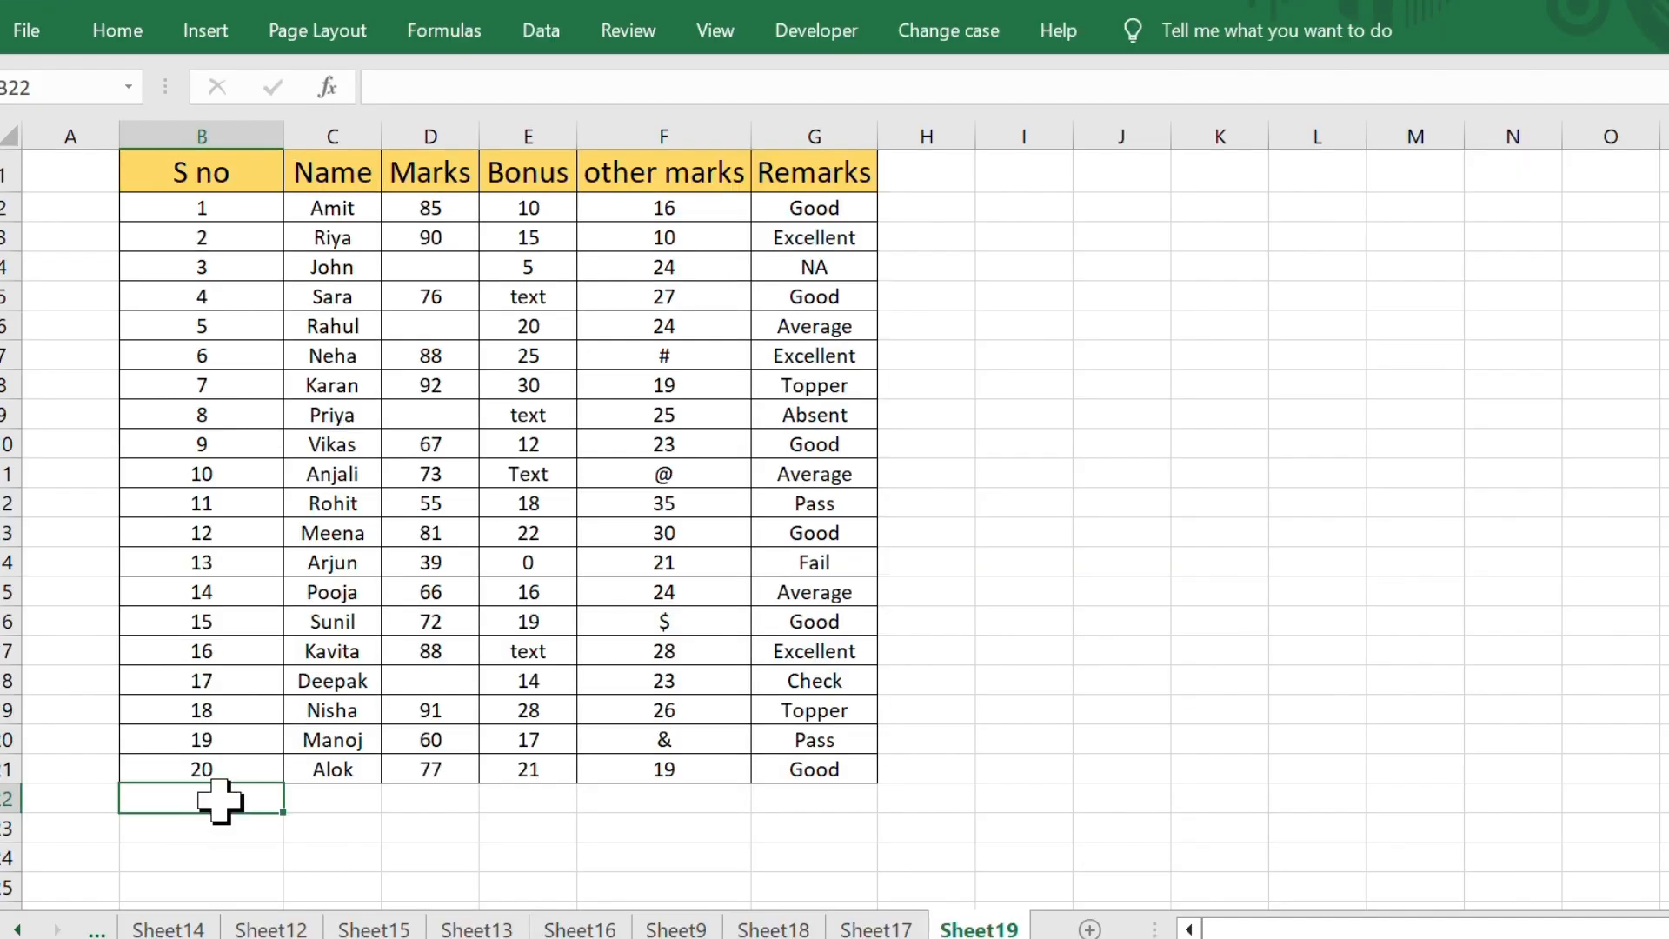
pyautogui.doubleClick(220, 799)
pyautogui.write('=count(')
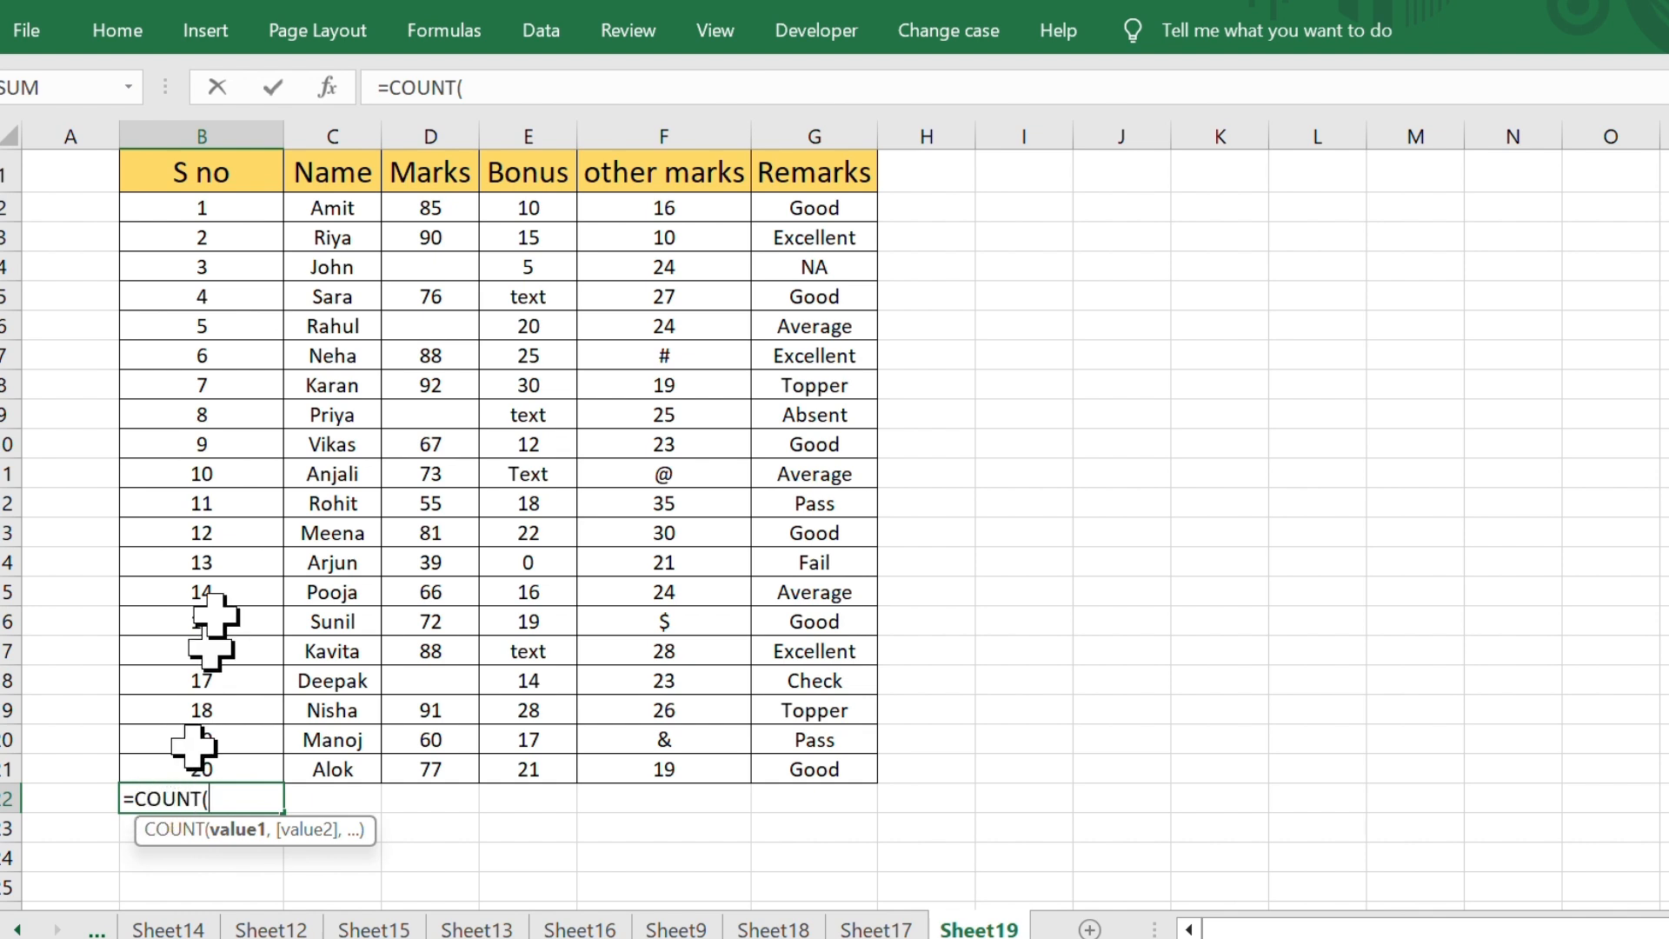
pyautogui.moveTo(205, 213); pyautogui.dragTo(222, 756)
pyautogui.write(')')
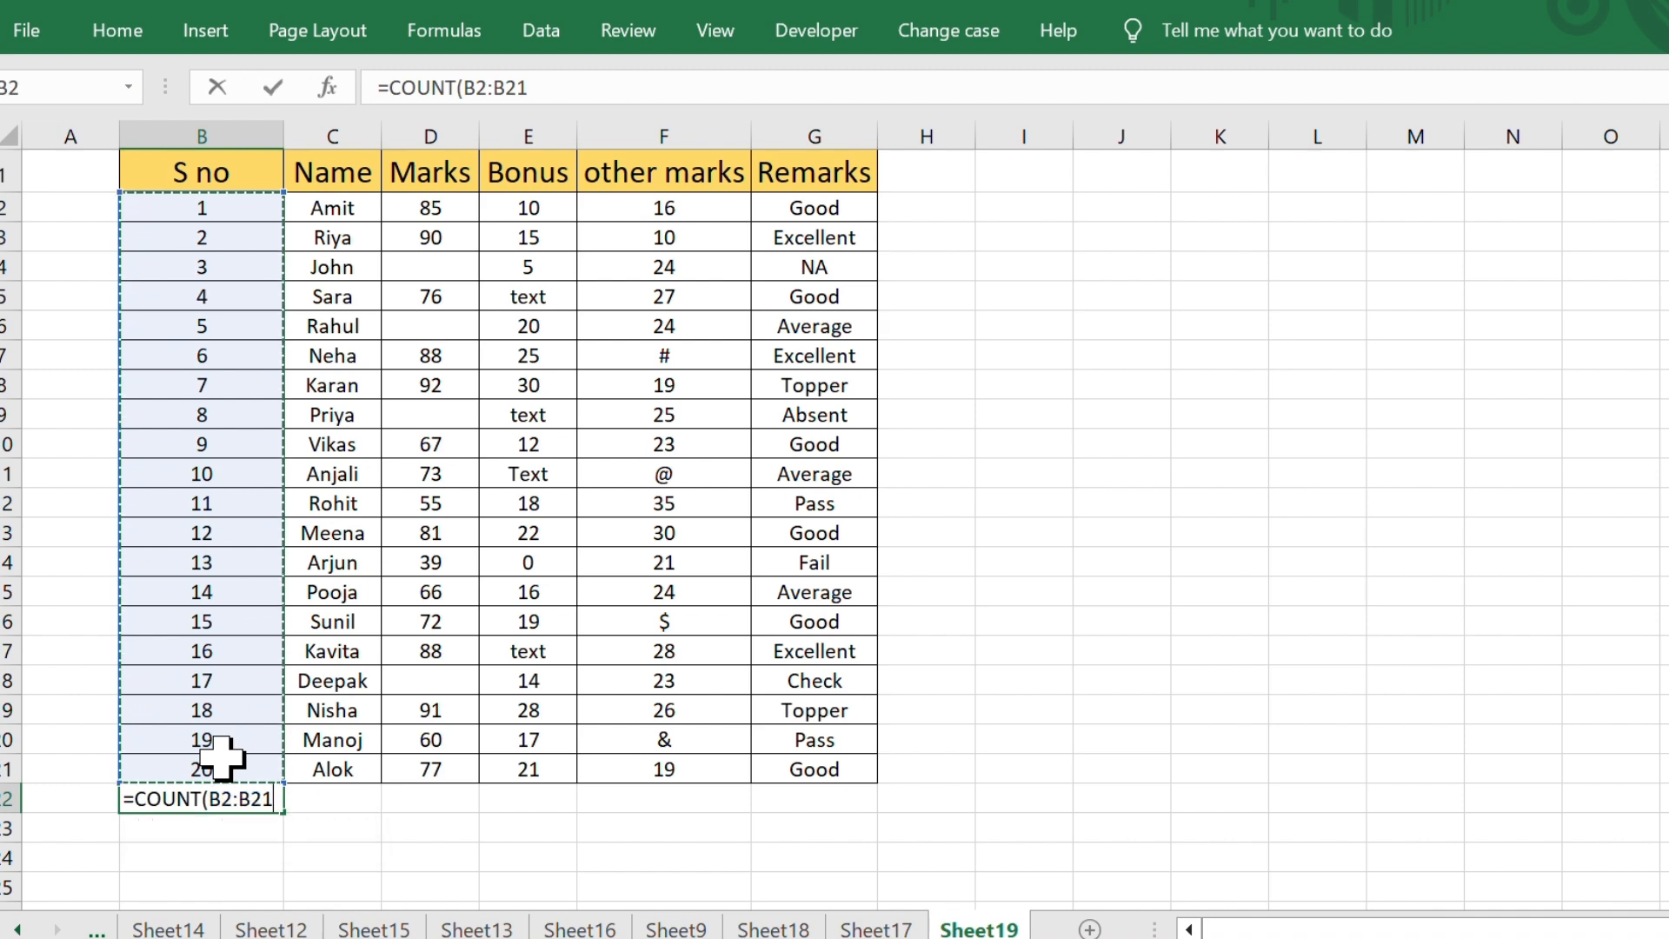
pyautogui.press('Return')
pyautogui.click(395, 847)
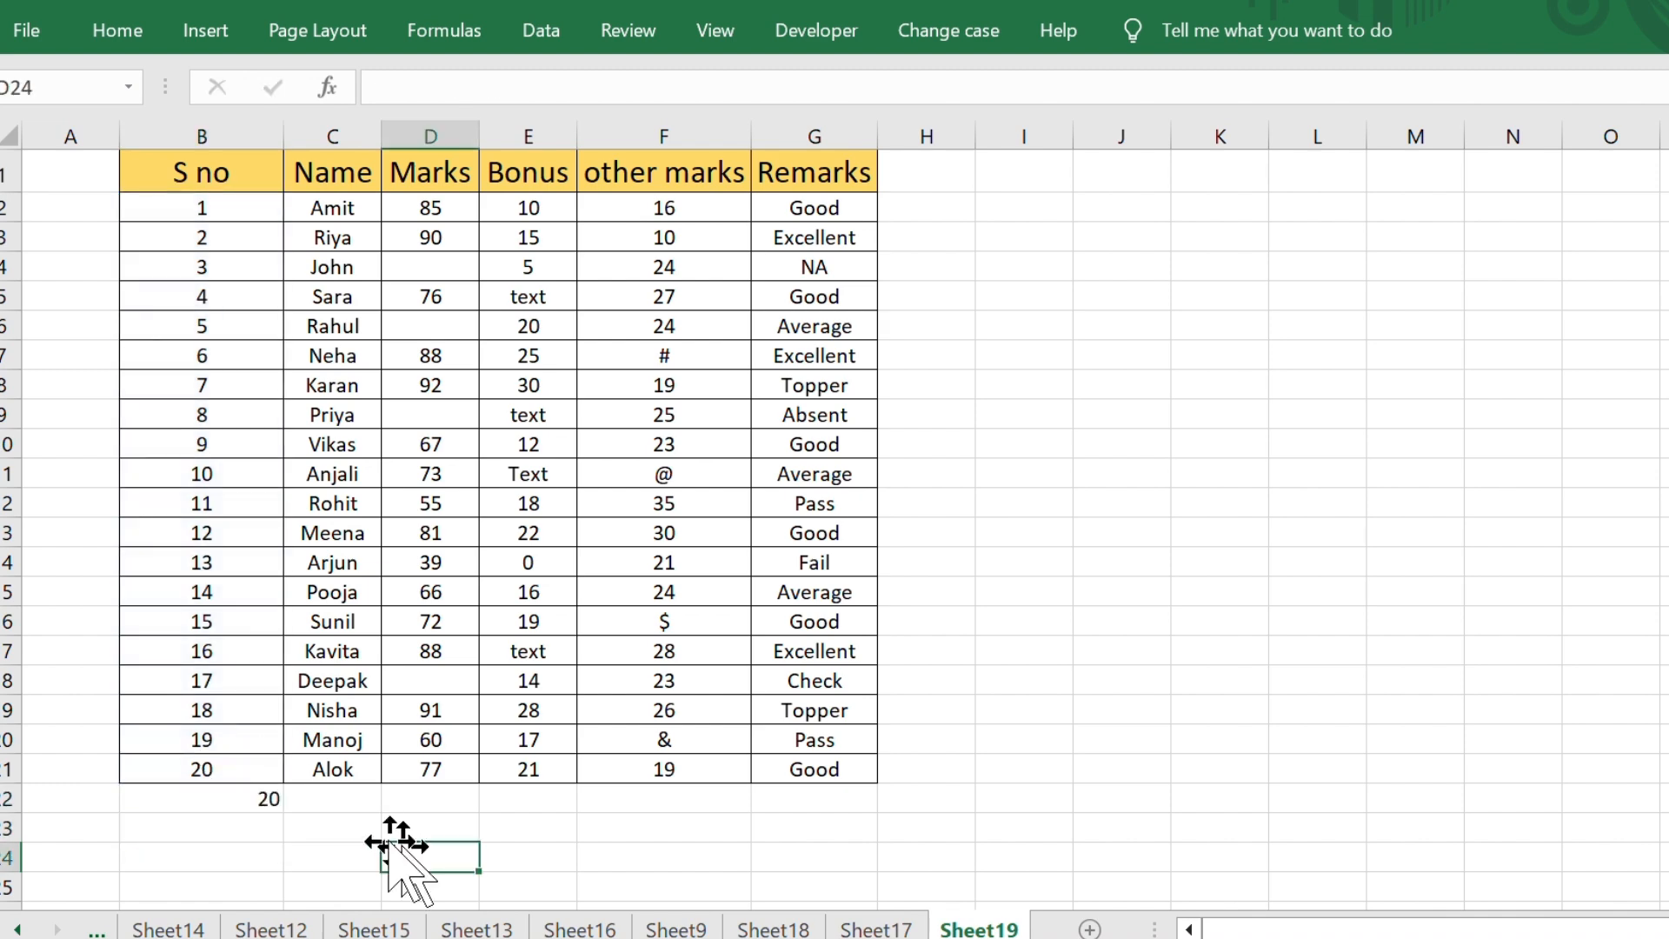
pyautogui.click(262, 792)
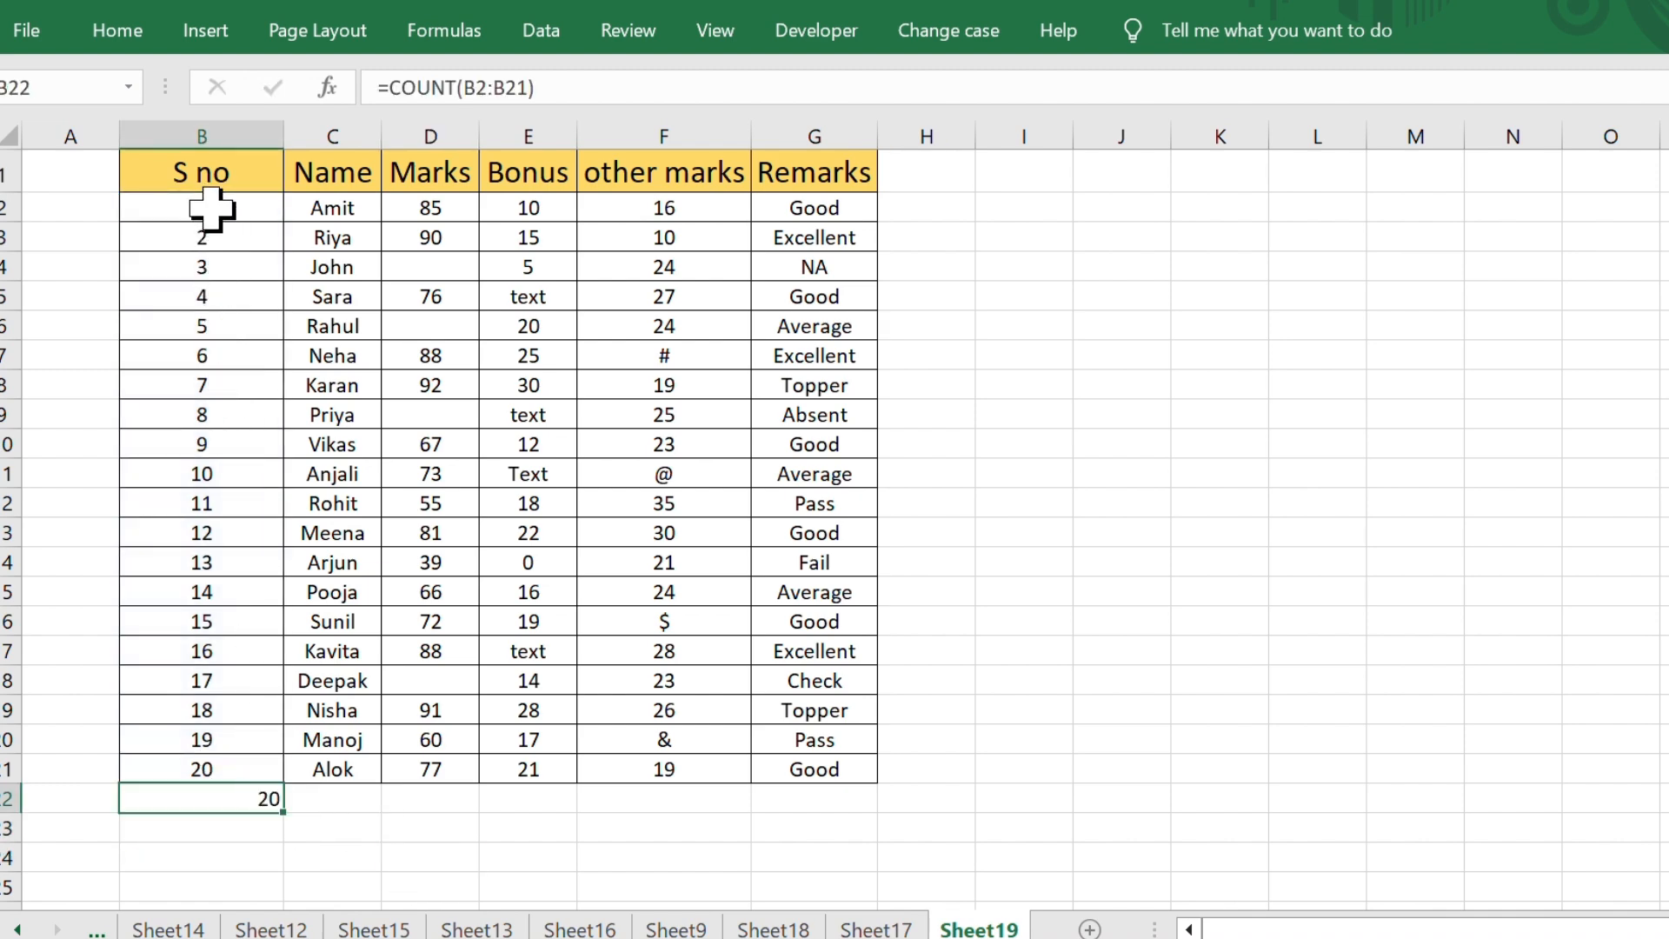
pyautogui.moveTo(212, 207); pyautogui.dragTo(217, 781)
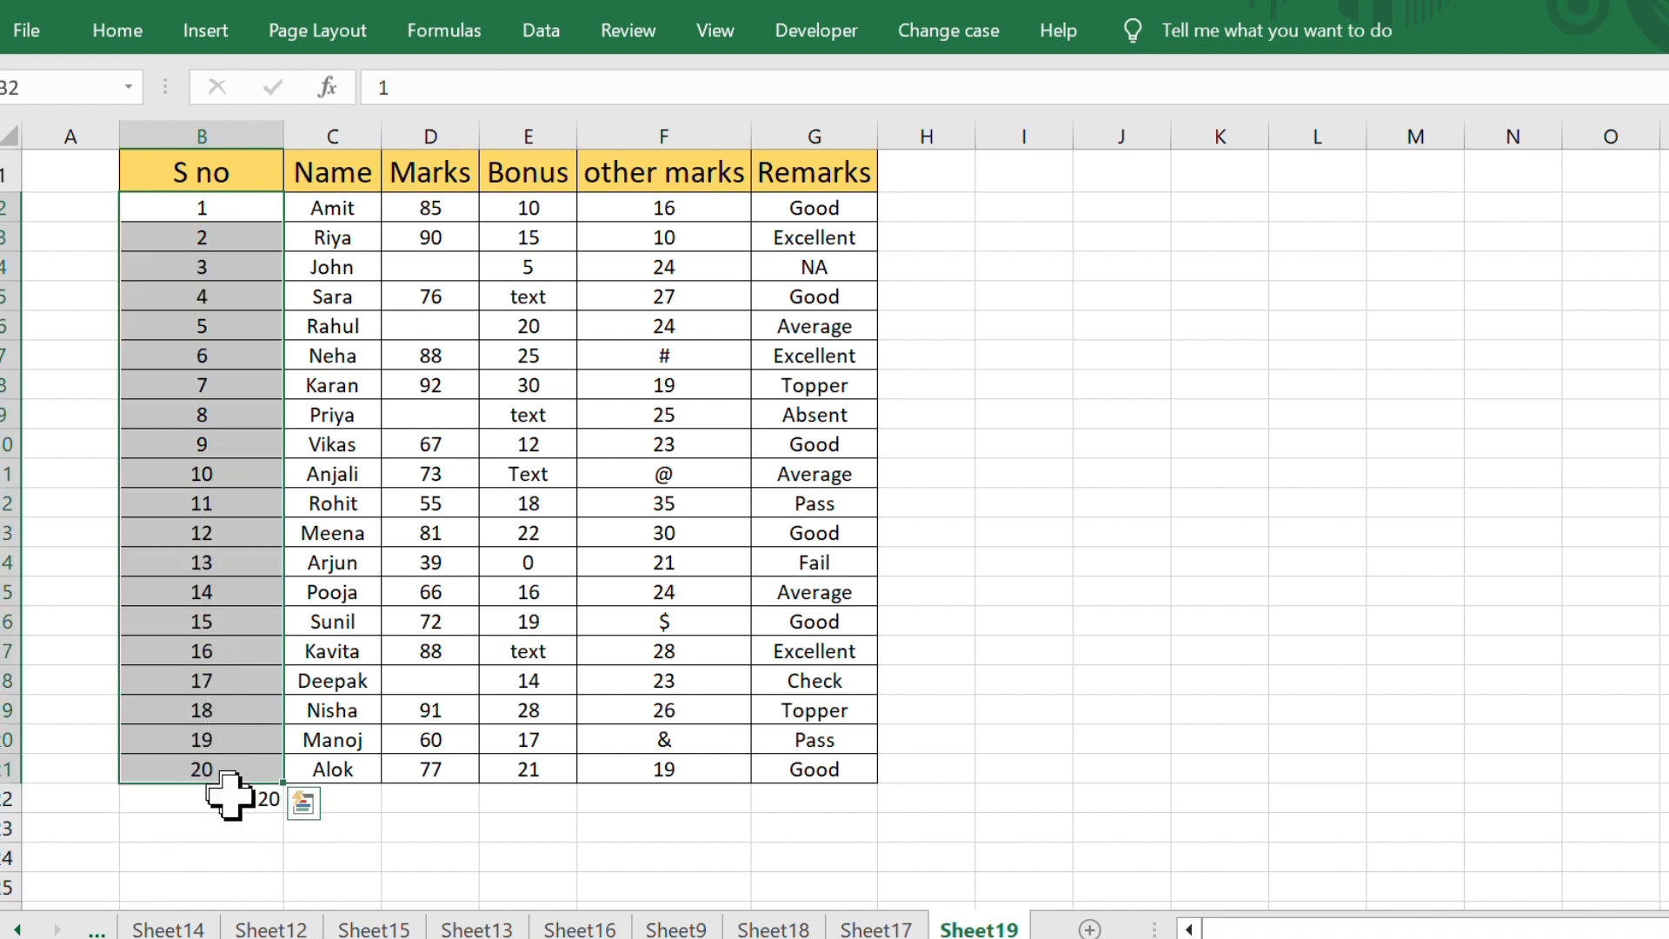
pyautogui.click(244, 802)
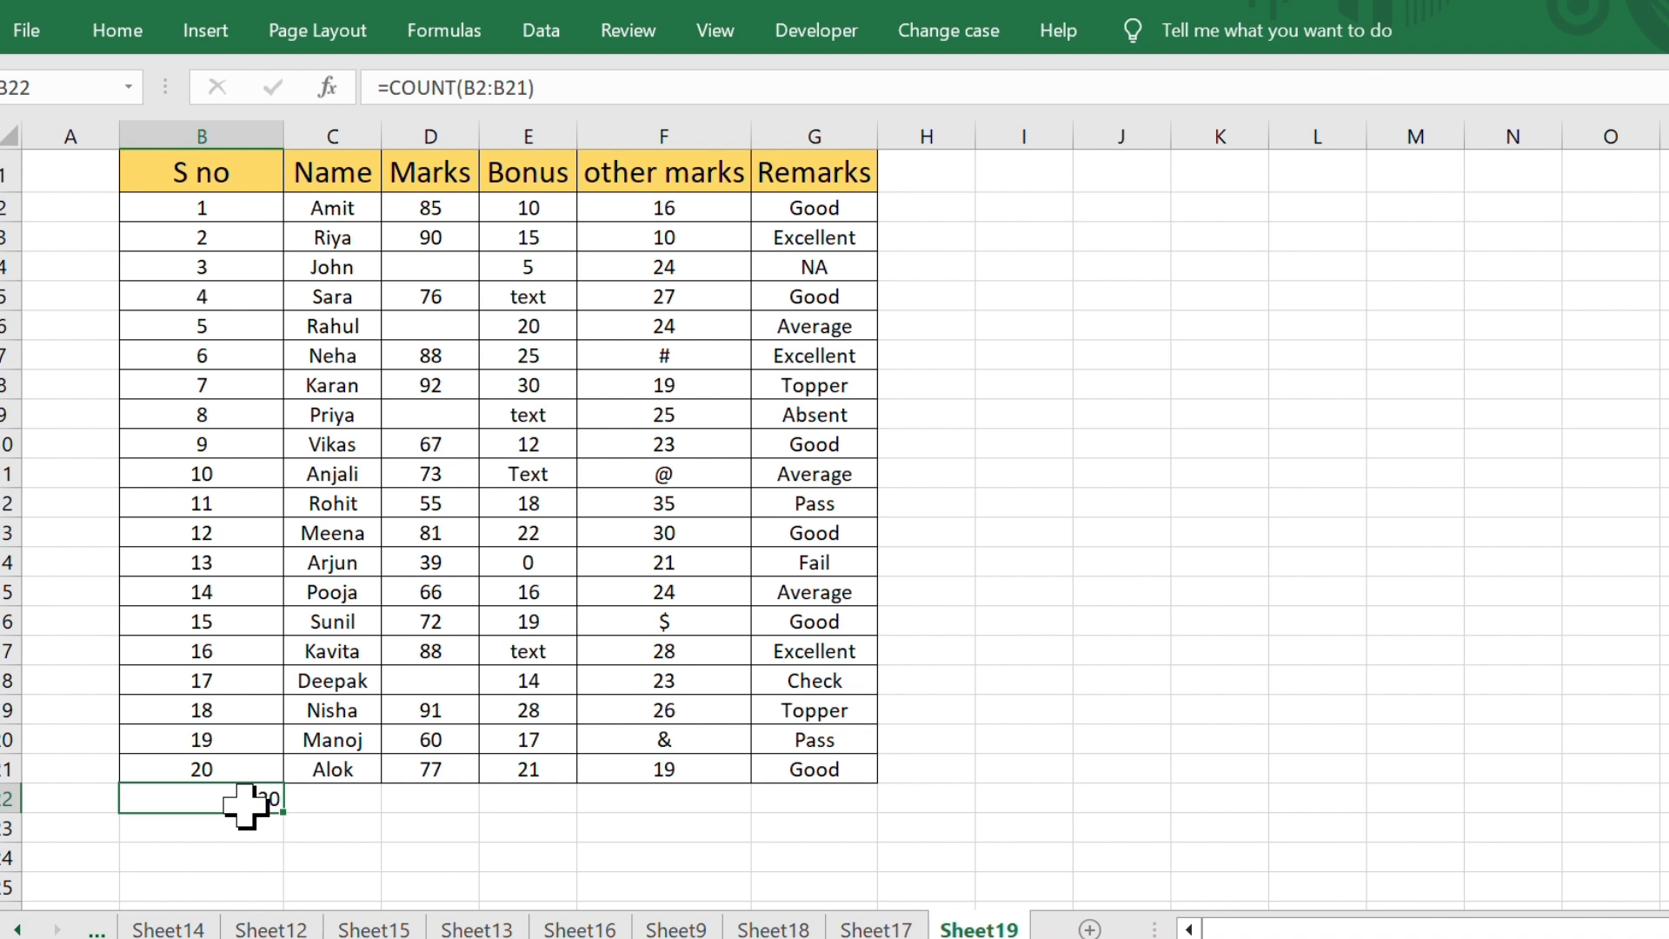
# - Copy the COUNT formula from B22 into C22 beneath the Name column
pyautogui.click(327, 804)
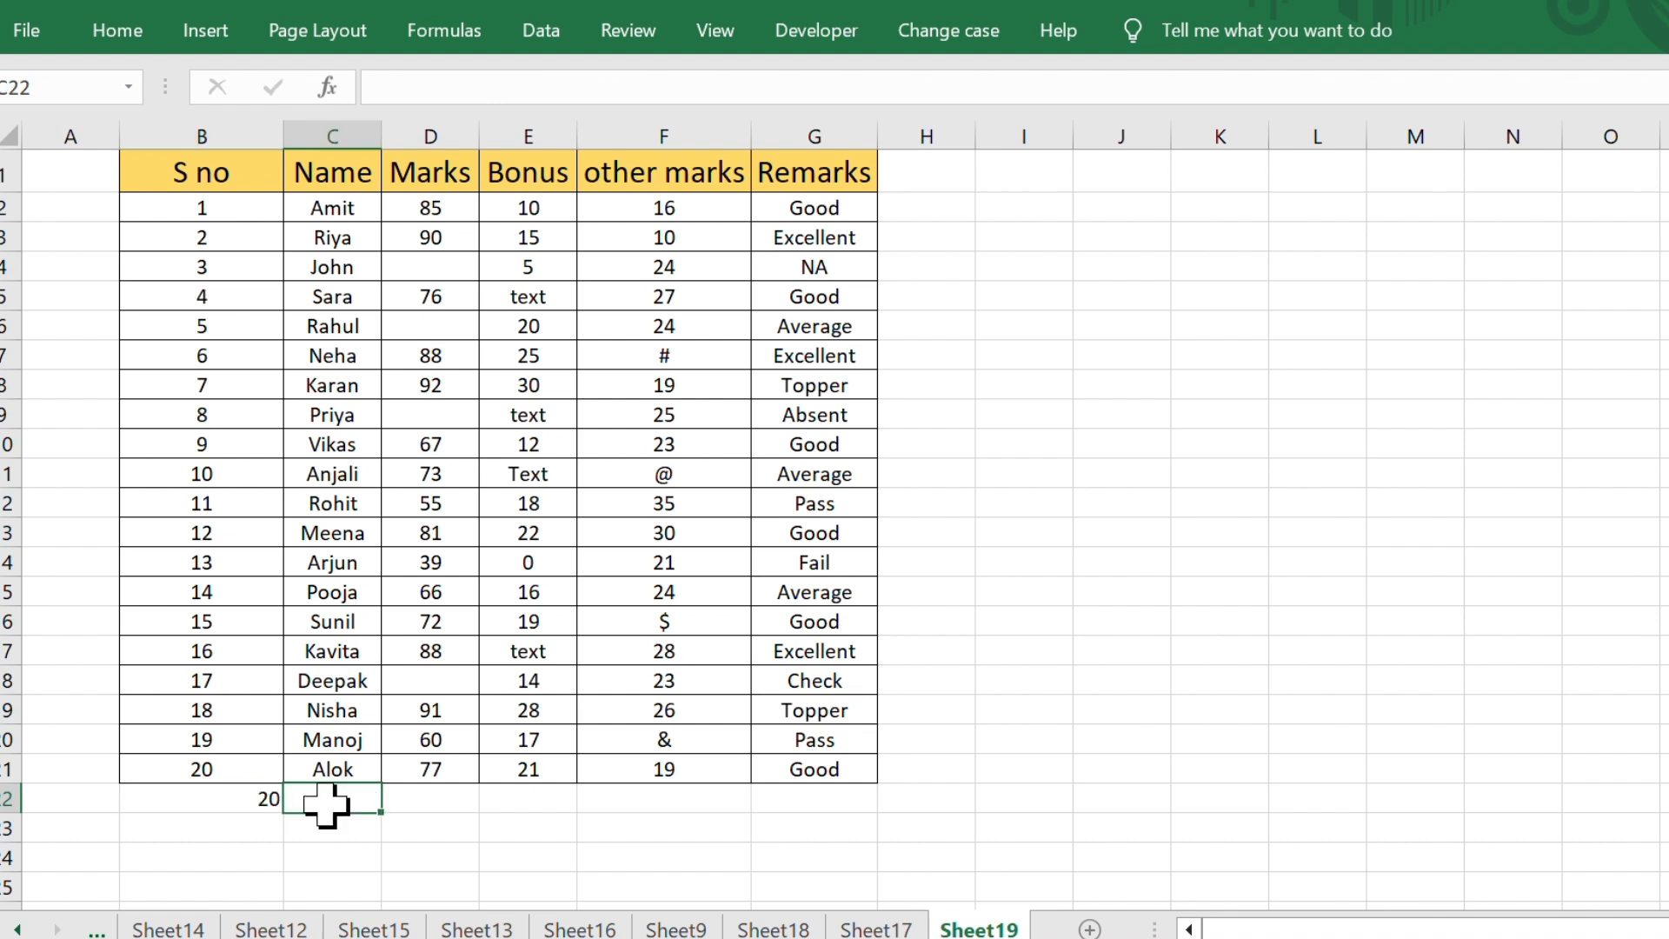
pyautogui.click(271, 801)
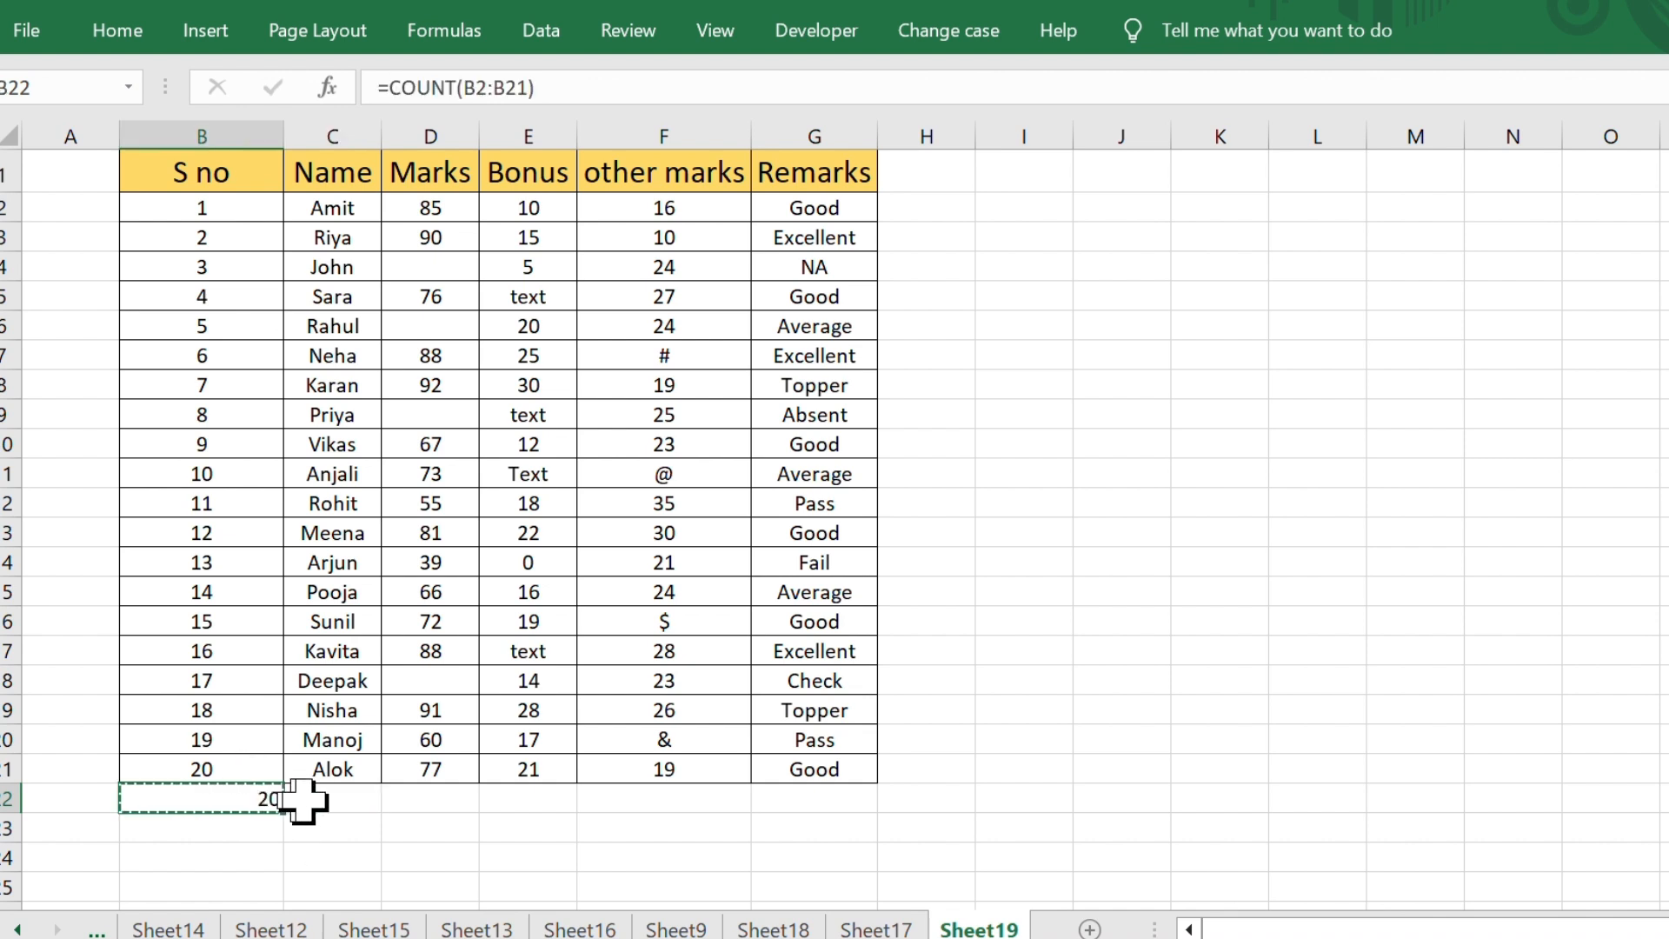
pyautogui.click(345, 801)
pyautogui.hotkey('ctrl', 'v')
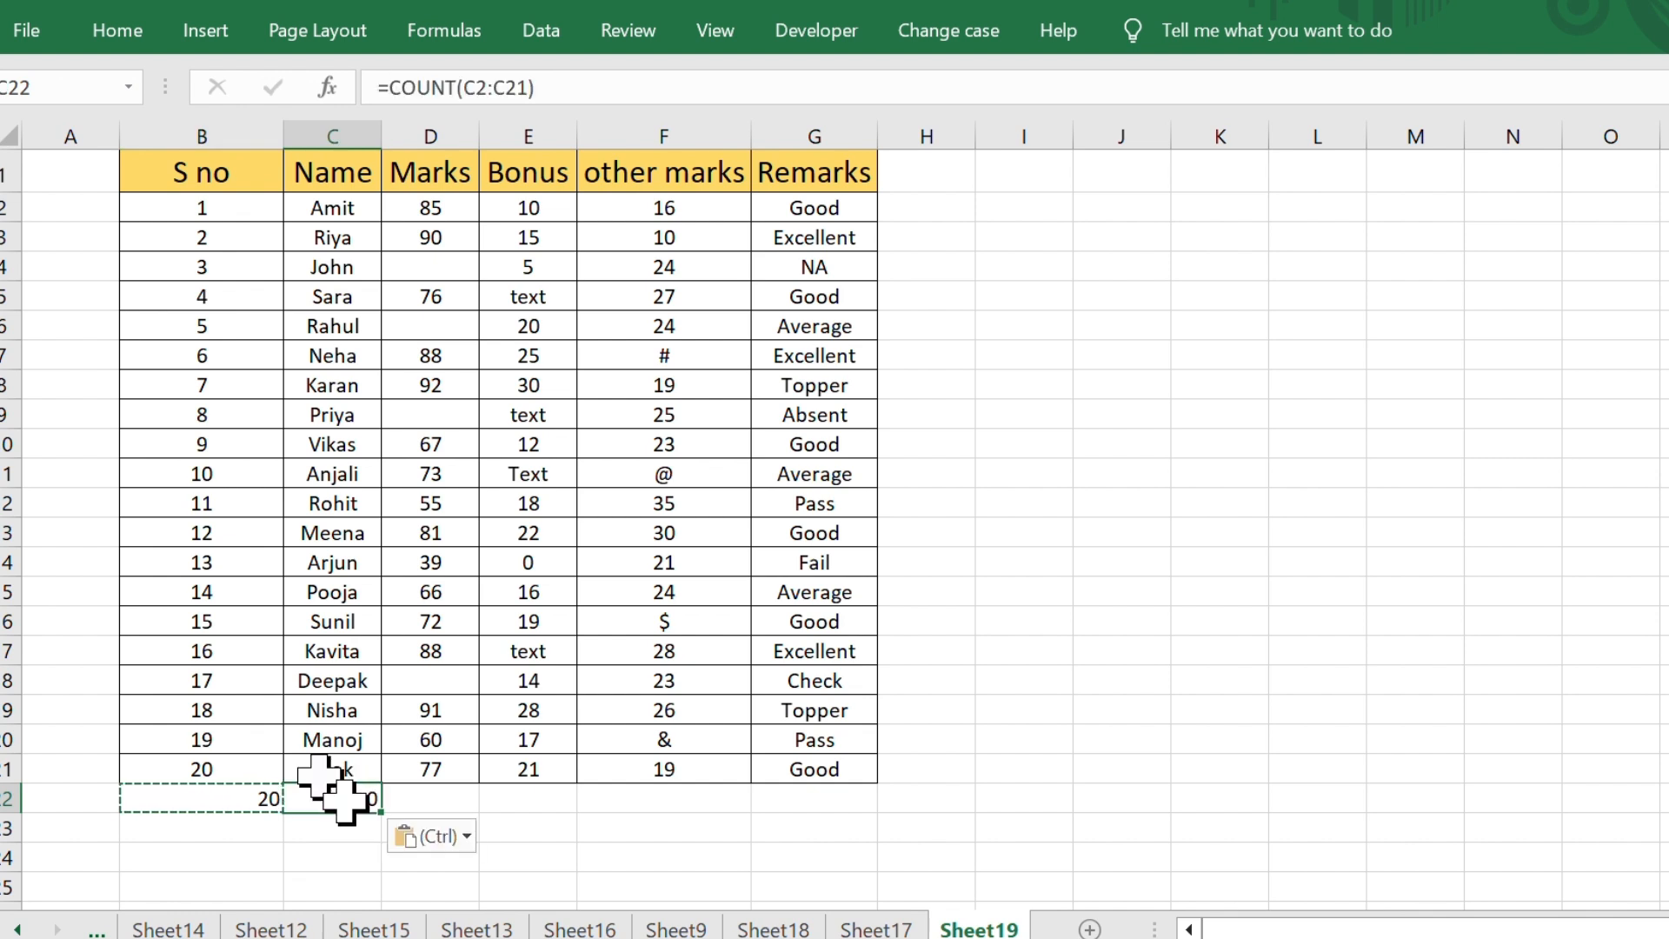
pyautogui.click(530, 824)
pyautogui.click(354, 801)
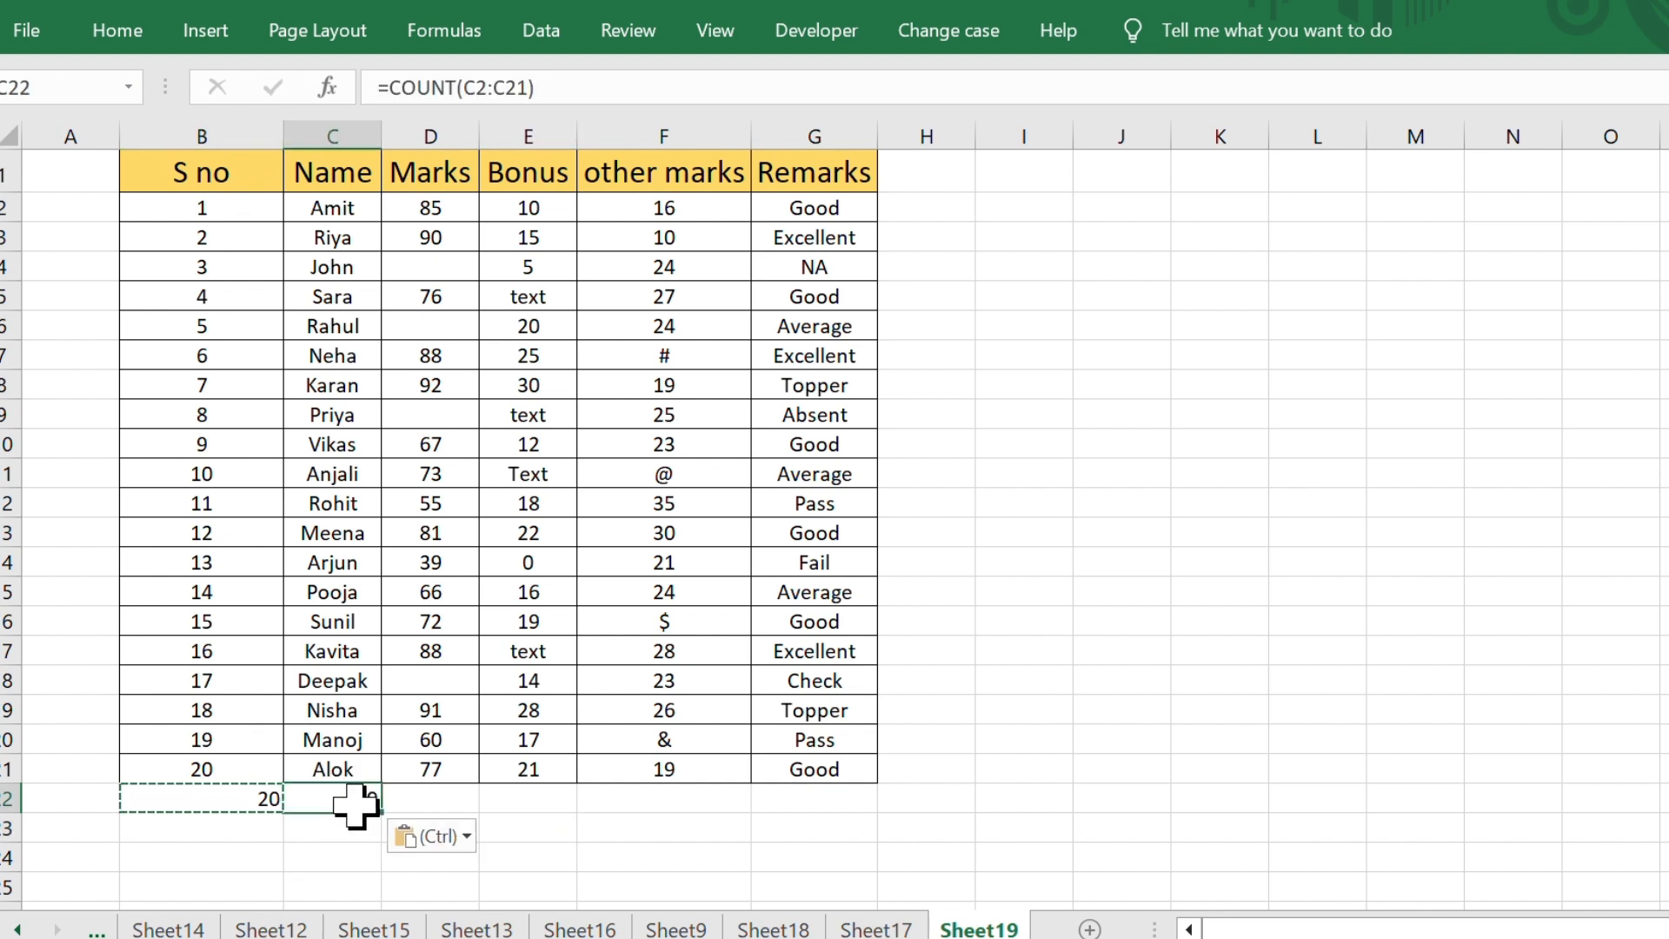
pyautogui.click(726, 857)
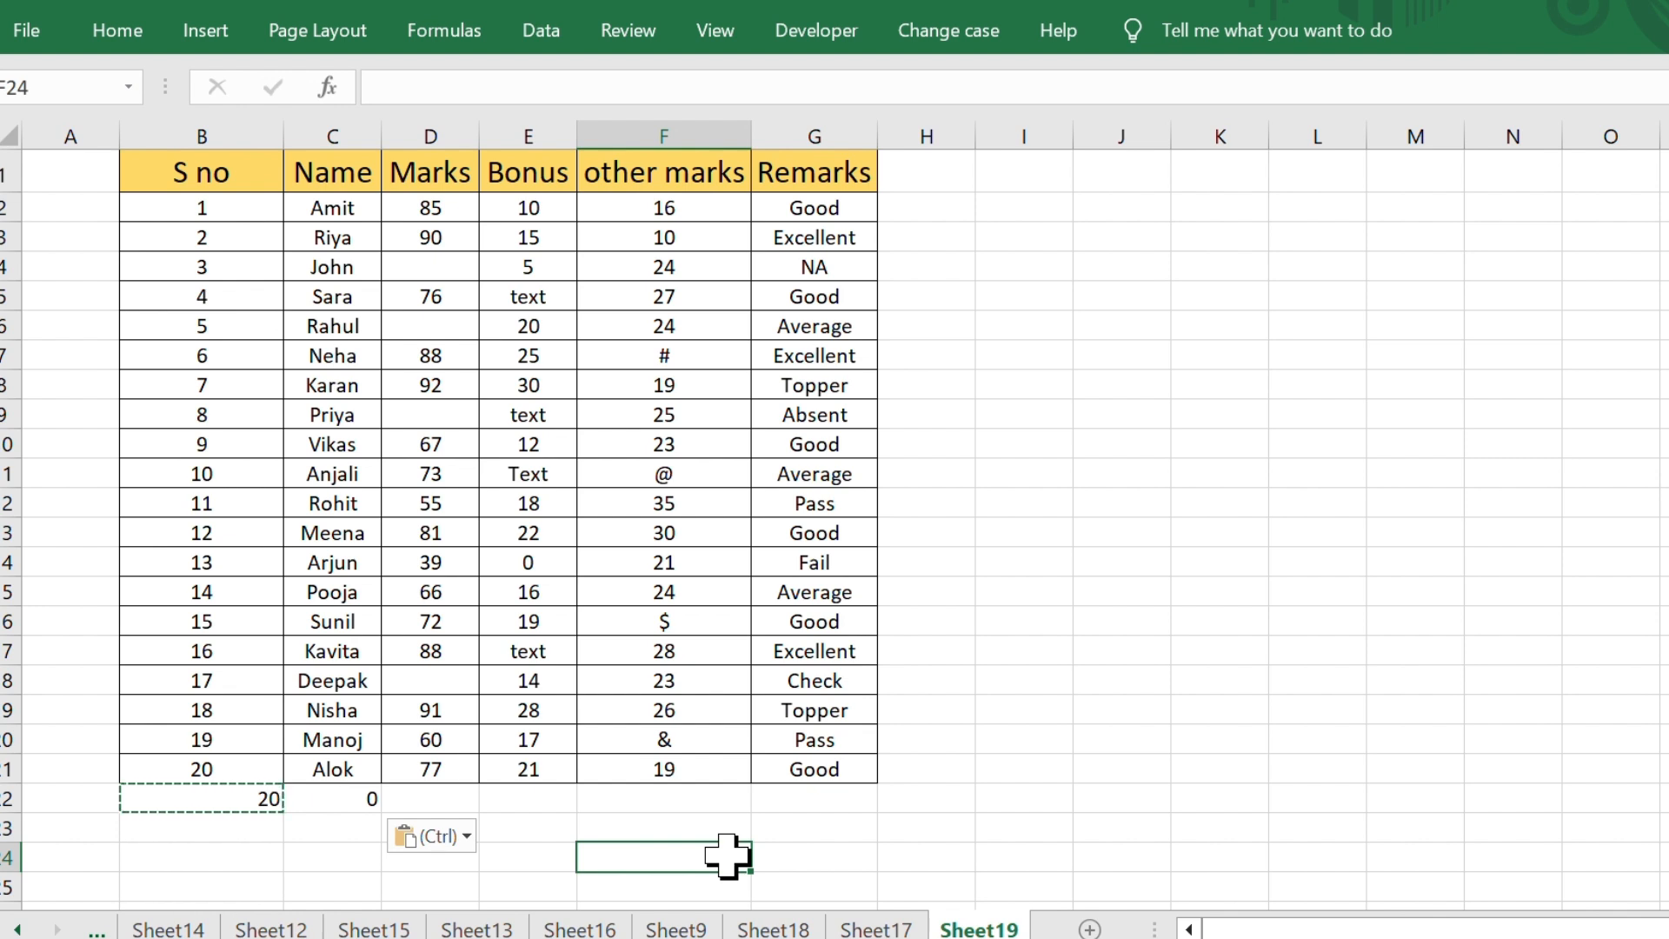
# - Copy the COUNT formula from C22 into D22 and inspect the blank cells in the Marks column
pyautogui.click(354, 796)
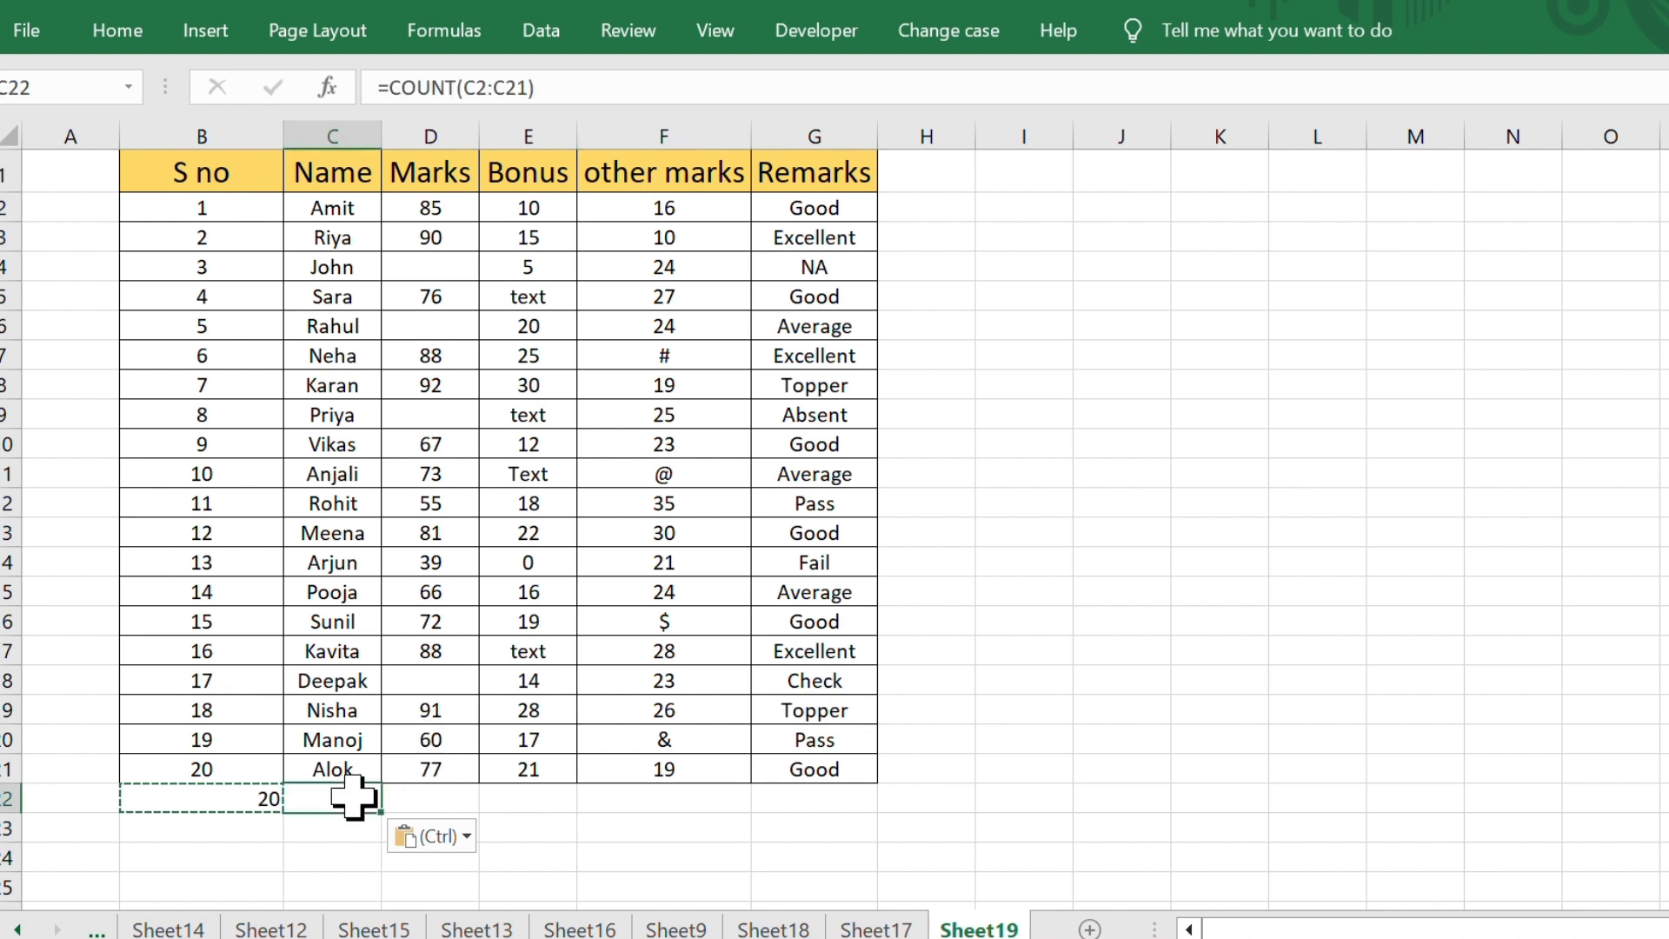
pyautogui.hotkey('ctrl', 'c')
pyautogui.click(419, 807)
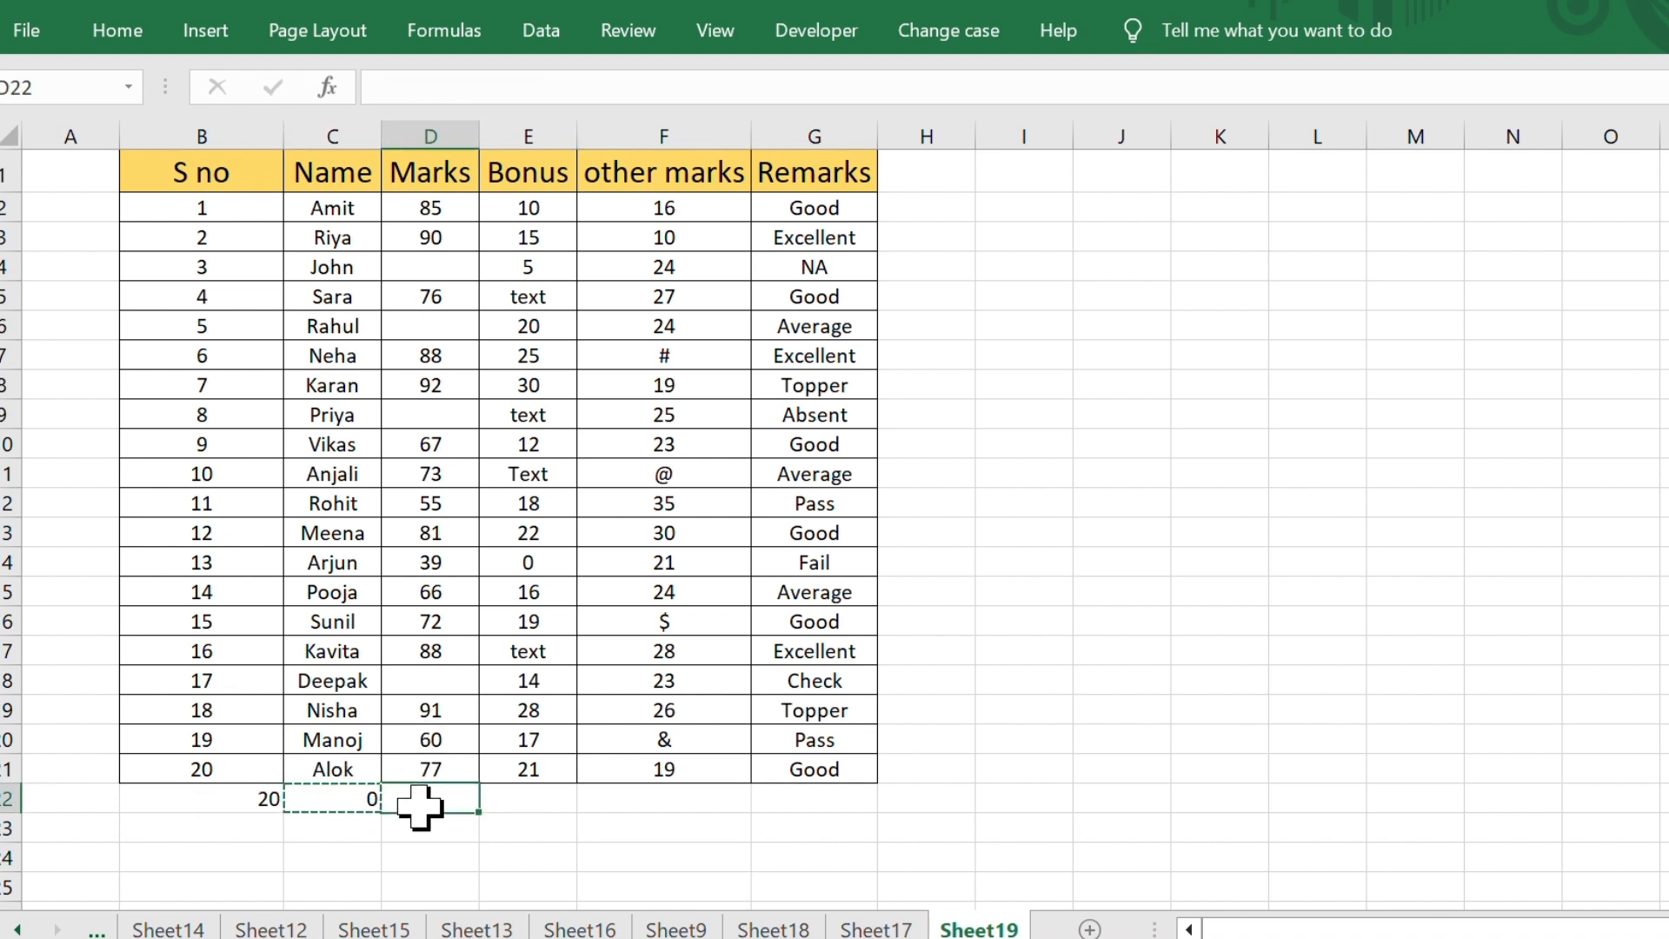
pyautogui.hotkey('ctrl', 'v')
pyautogui.click(727, 833)
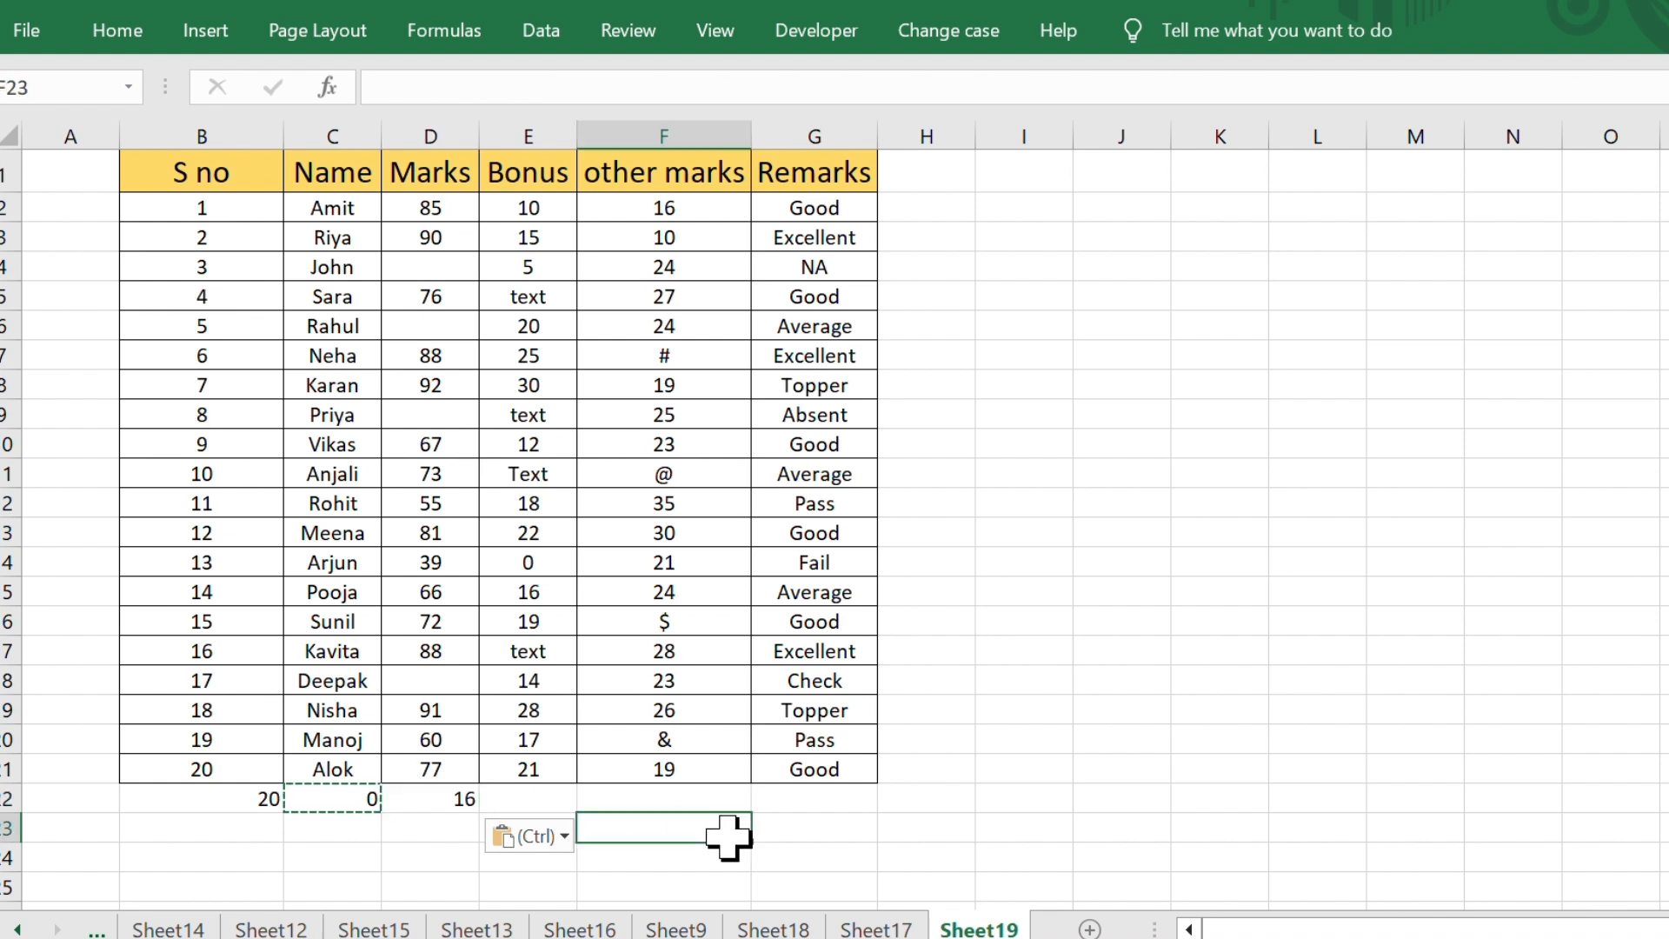
pyautogui.click(410, 793)
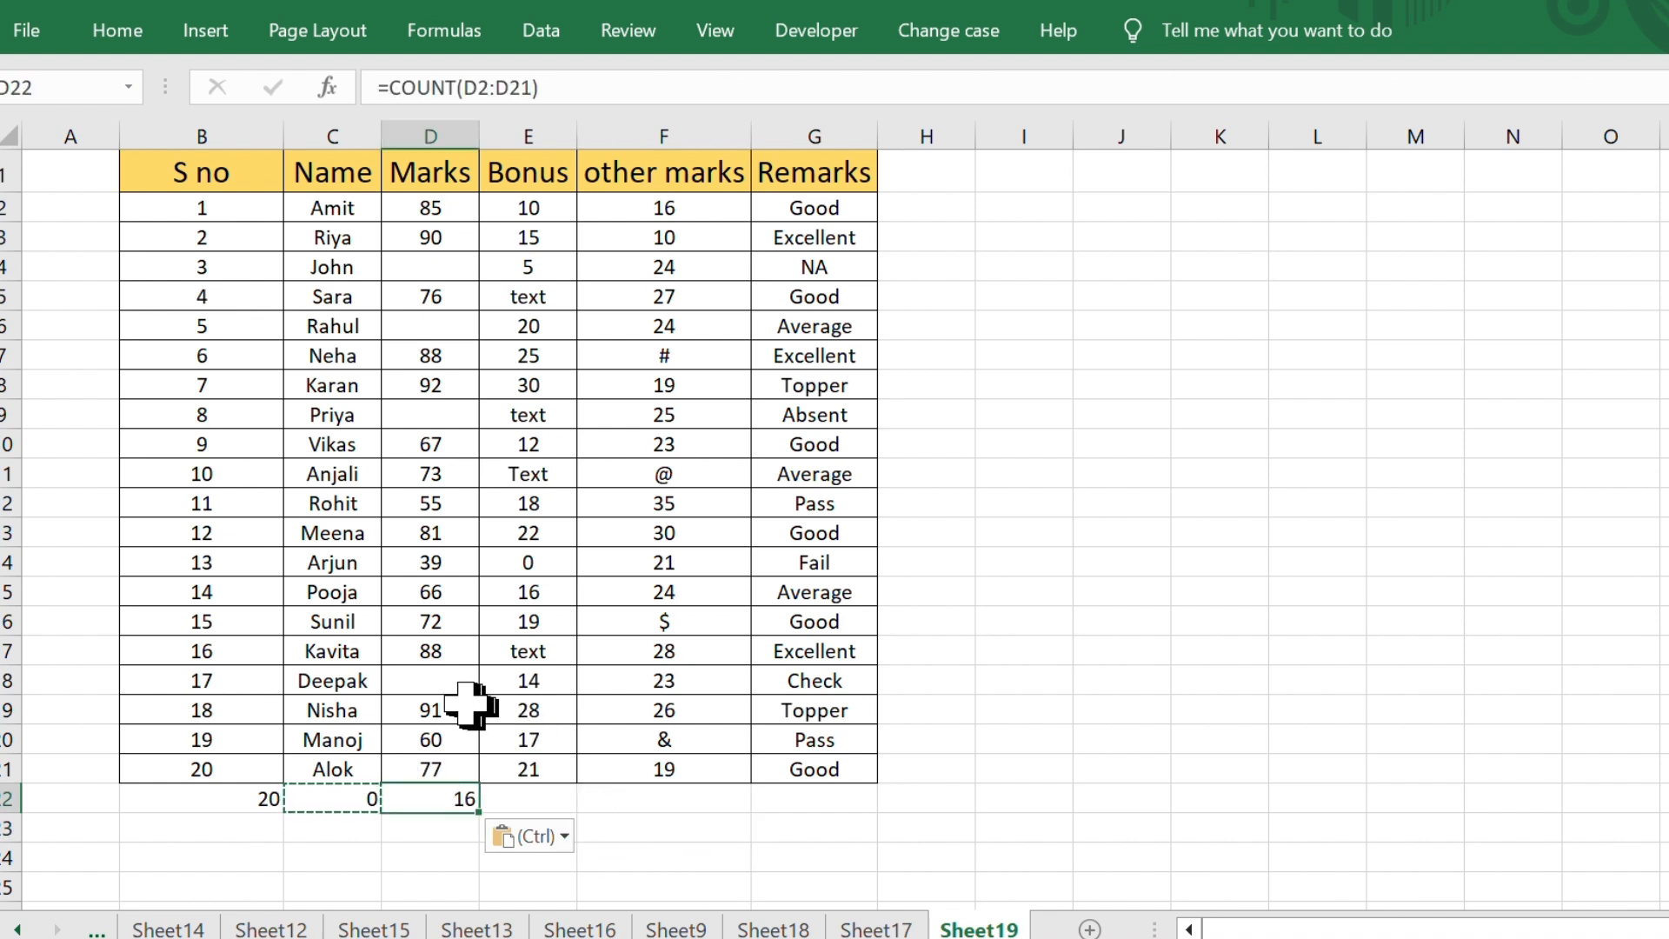
pyautogui.click(432, 678)
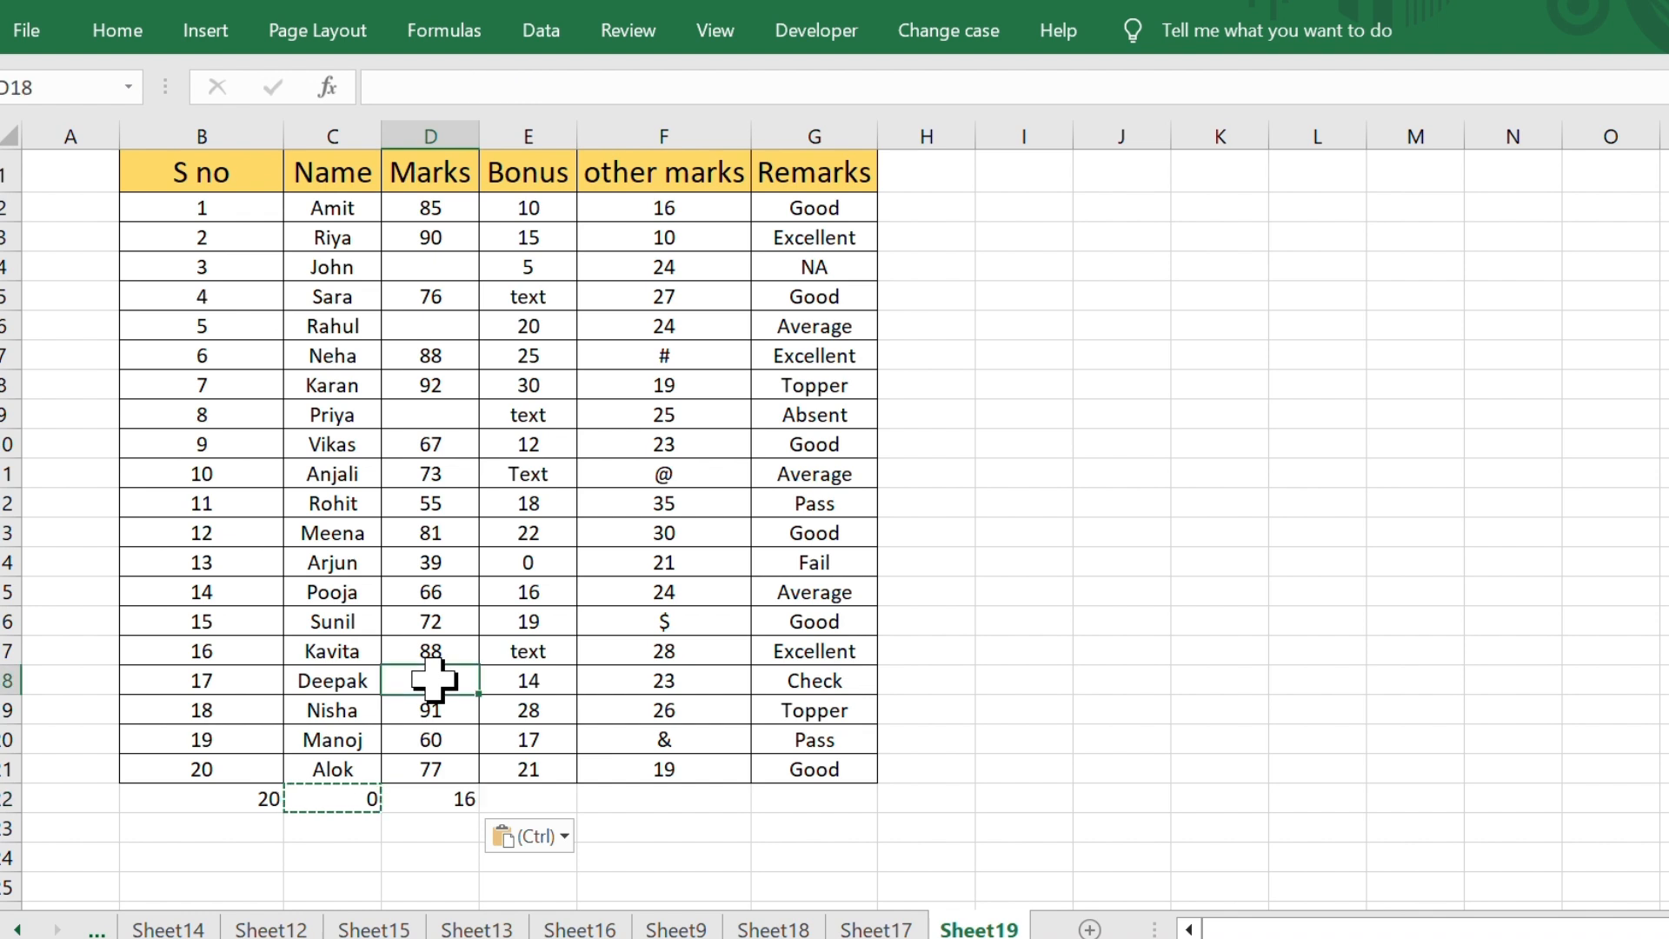
pyautogui.click(431, 411)
pyautogui.click(429, 328)
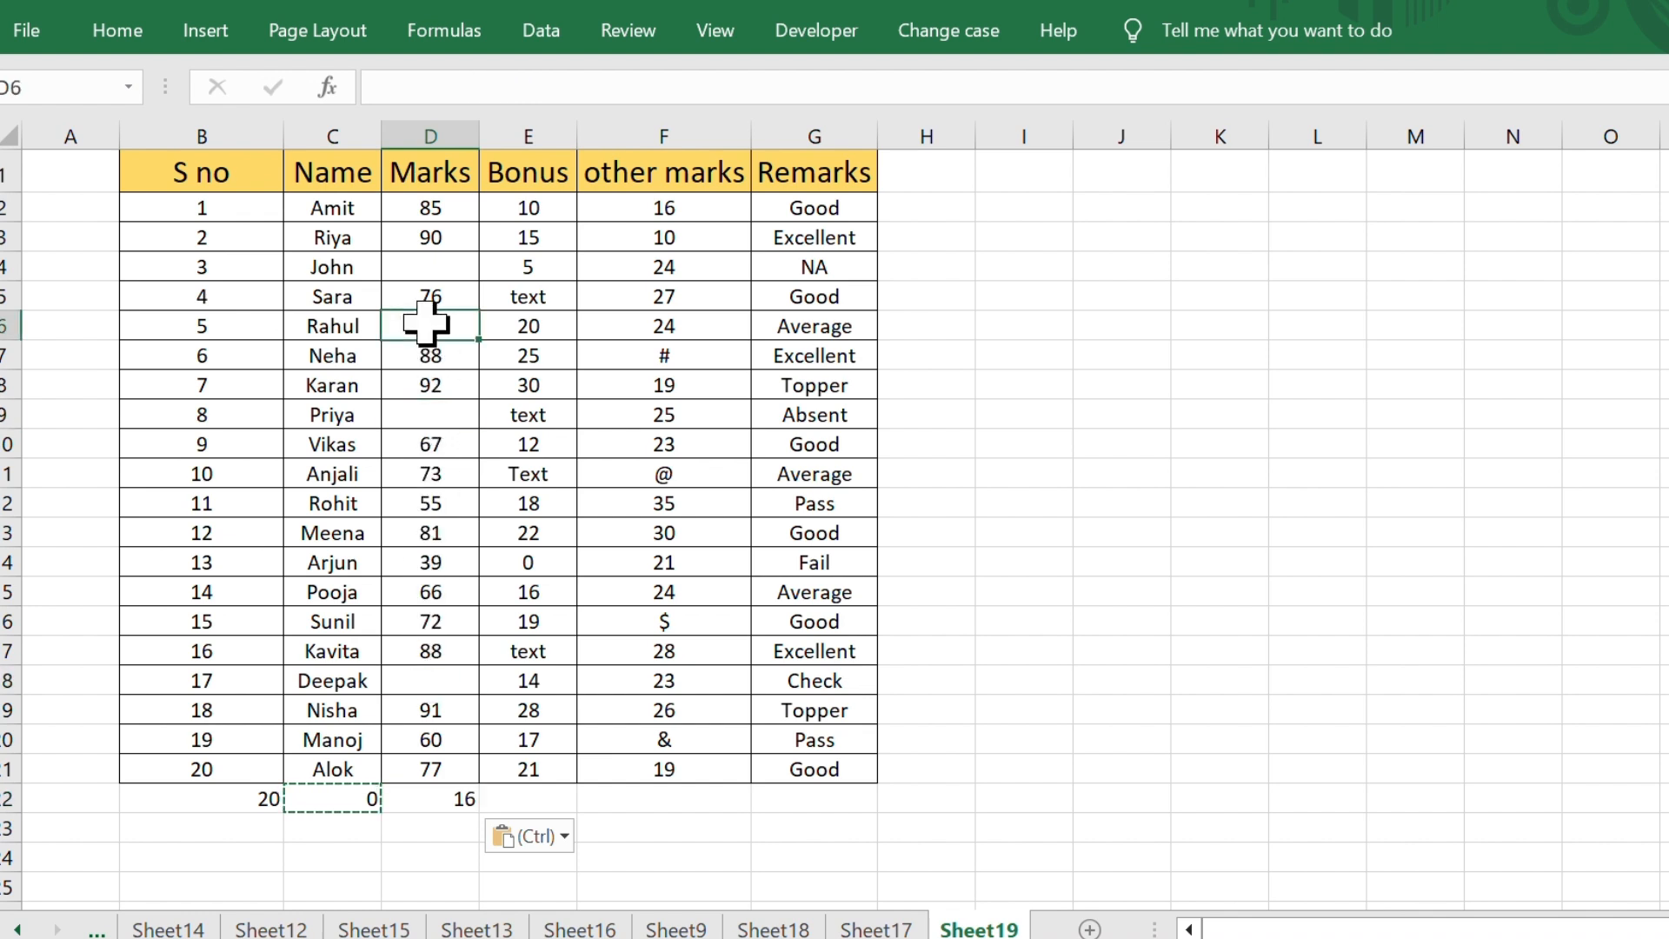
pyautogui.click(409, 260)
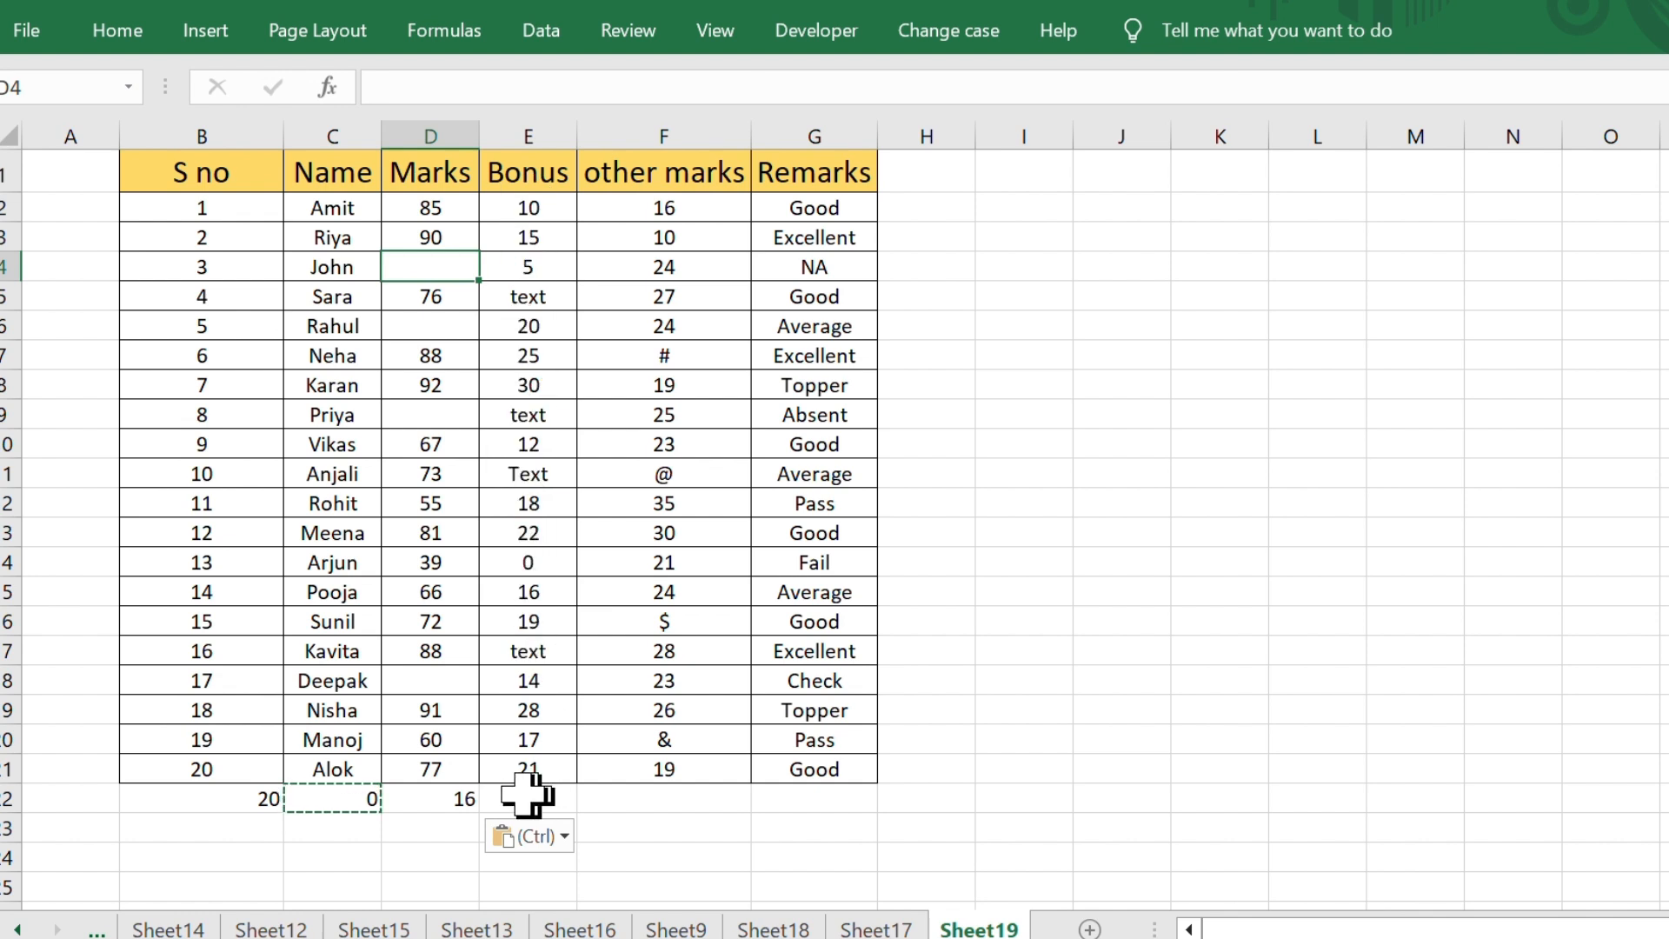
# - Copy the COUNT formula from D22 into E22 and inspect the text entries in the Bonus column
pyautogui.click(452, 799)
pyautogui.hotkey('ctrl', 'c')
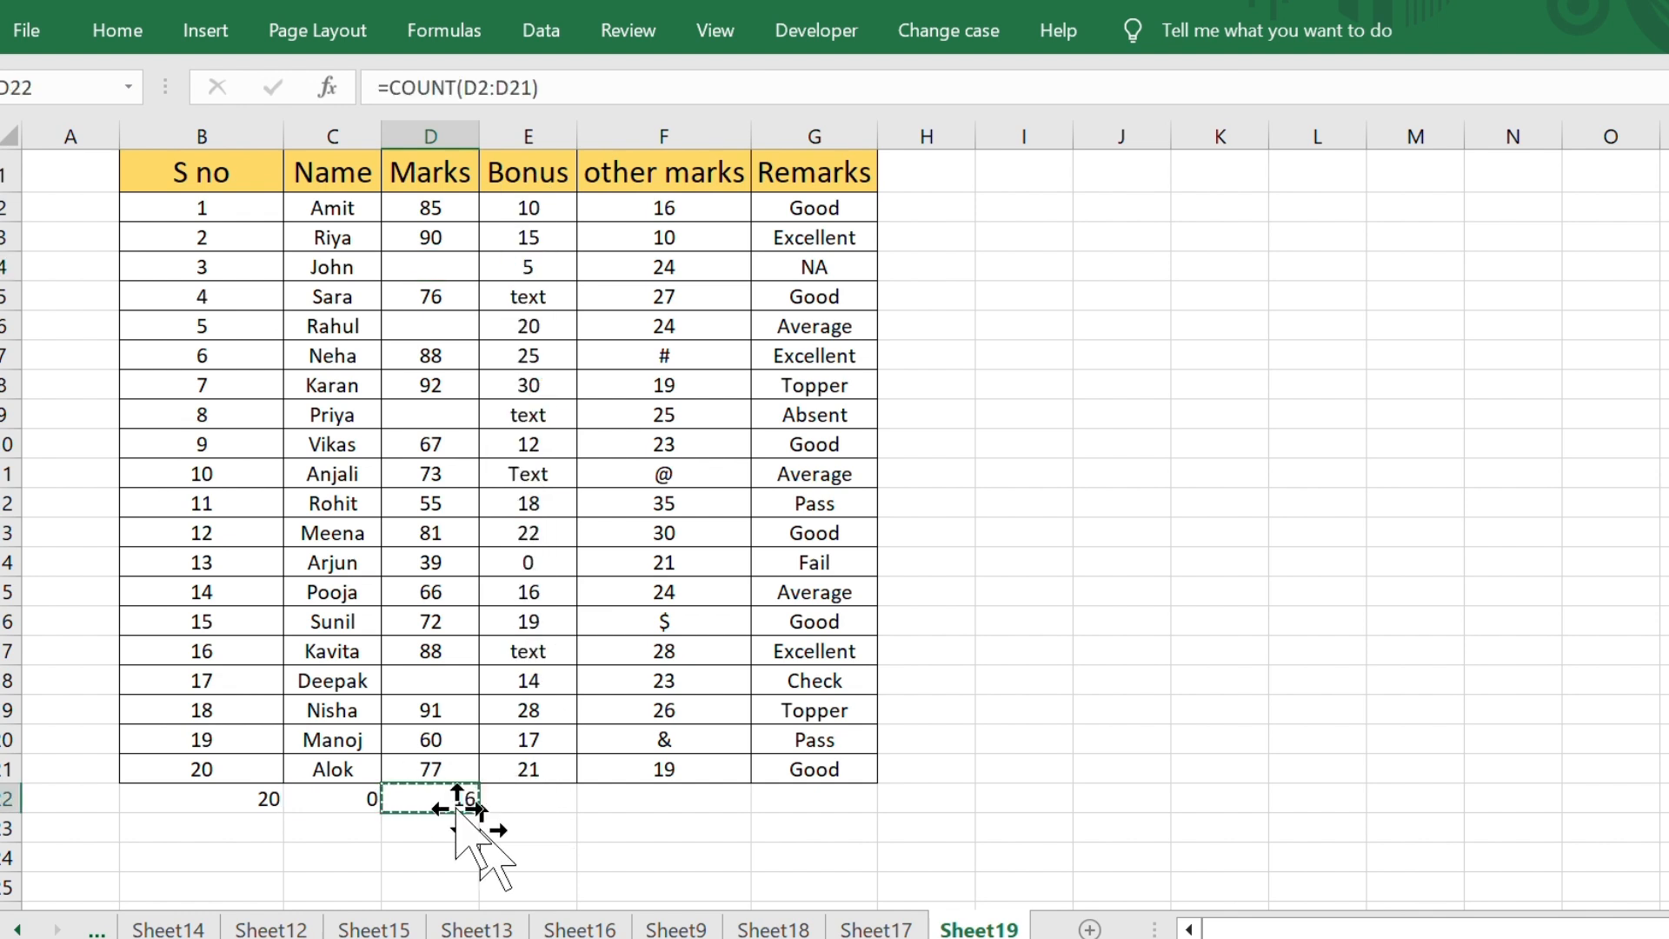
pyautogui.click(534, 804)
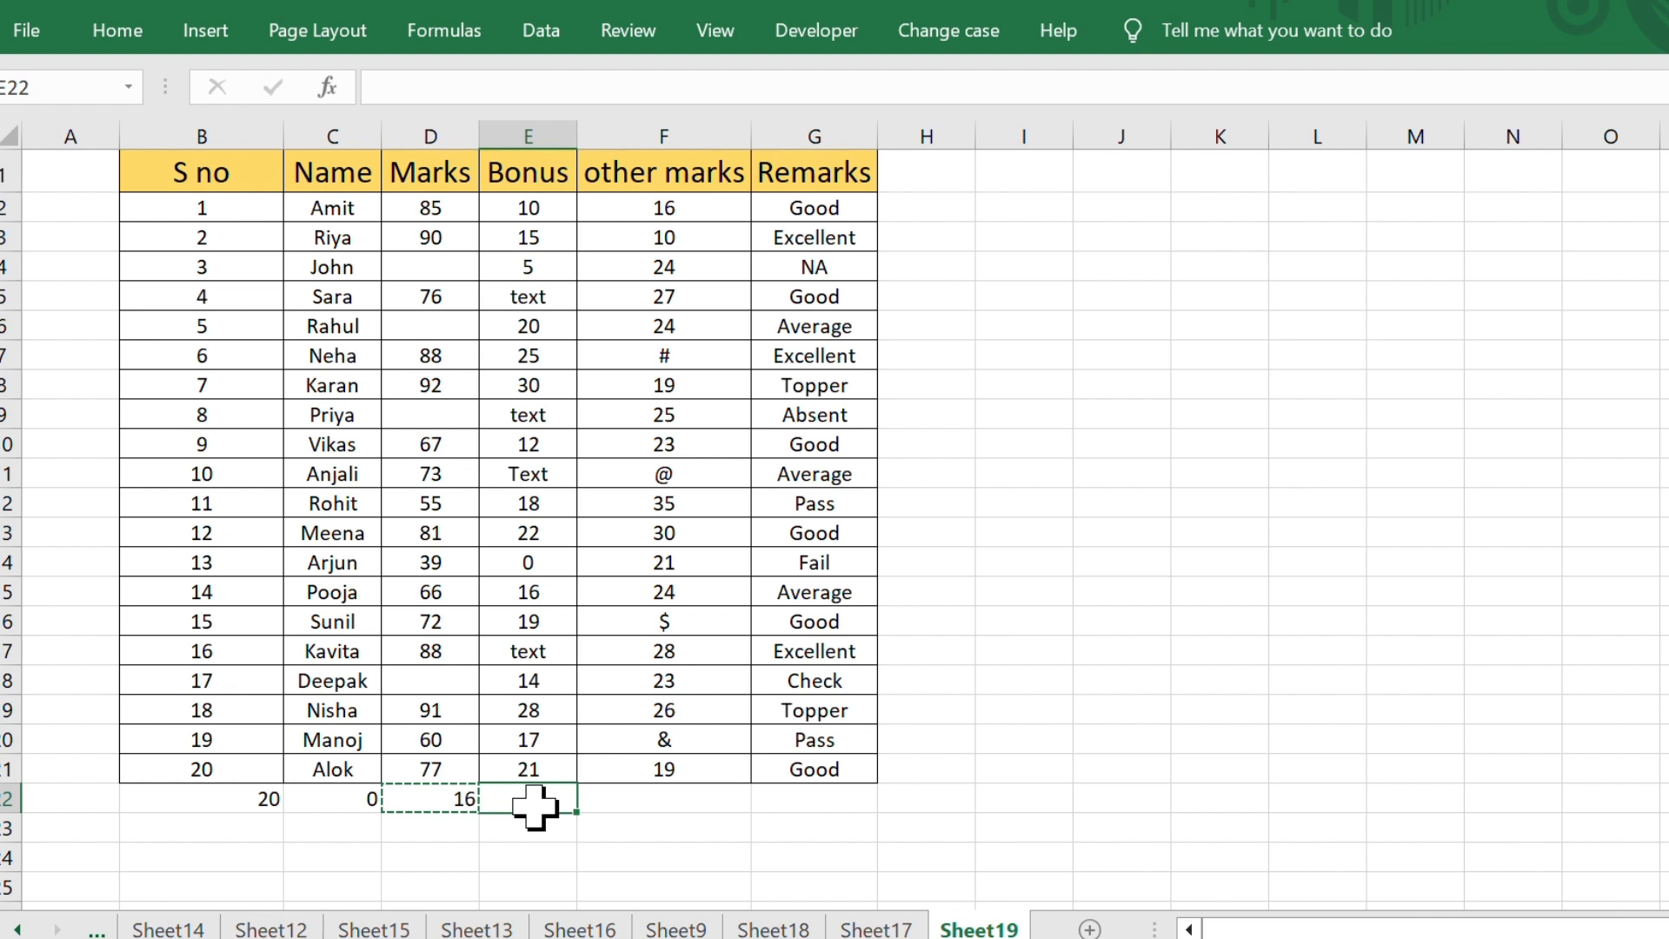
pyautogui.hotkey('ctrl', 'v')
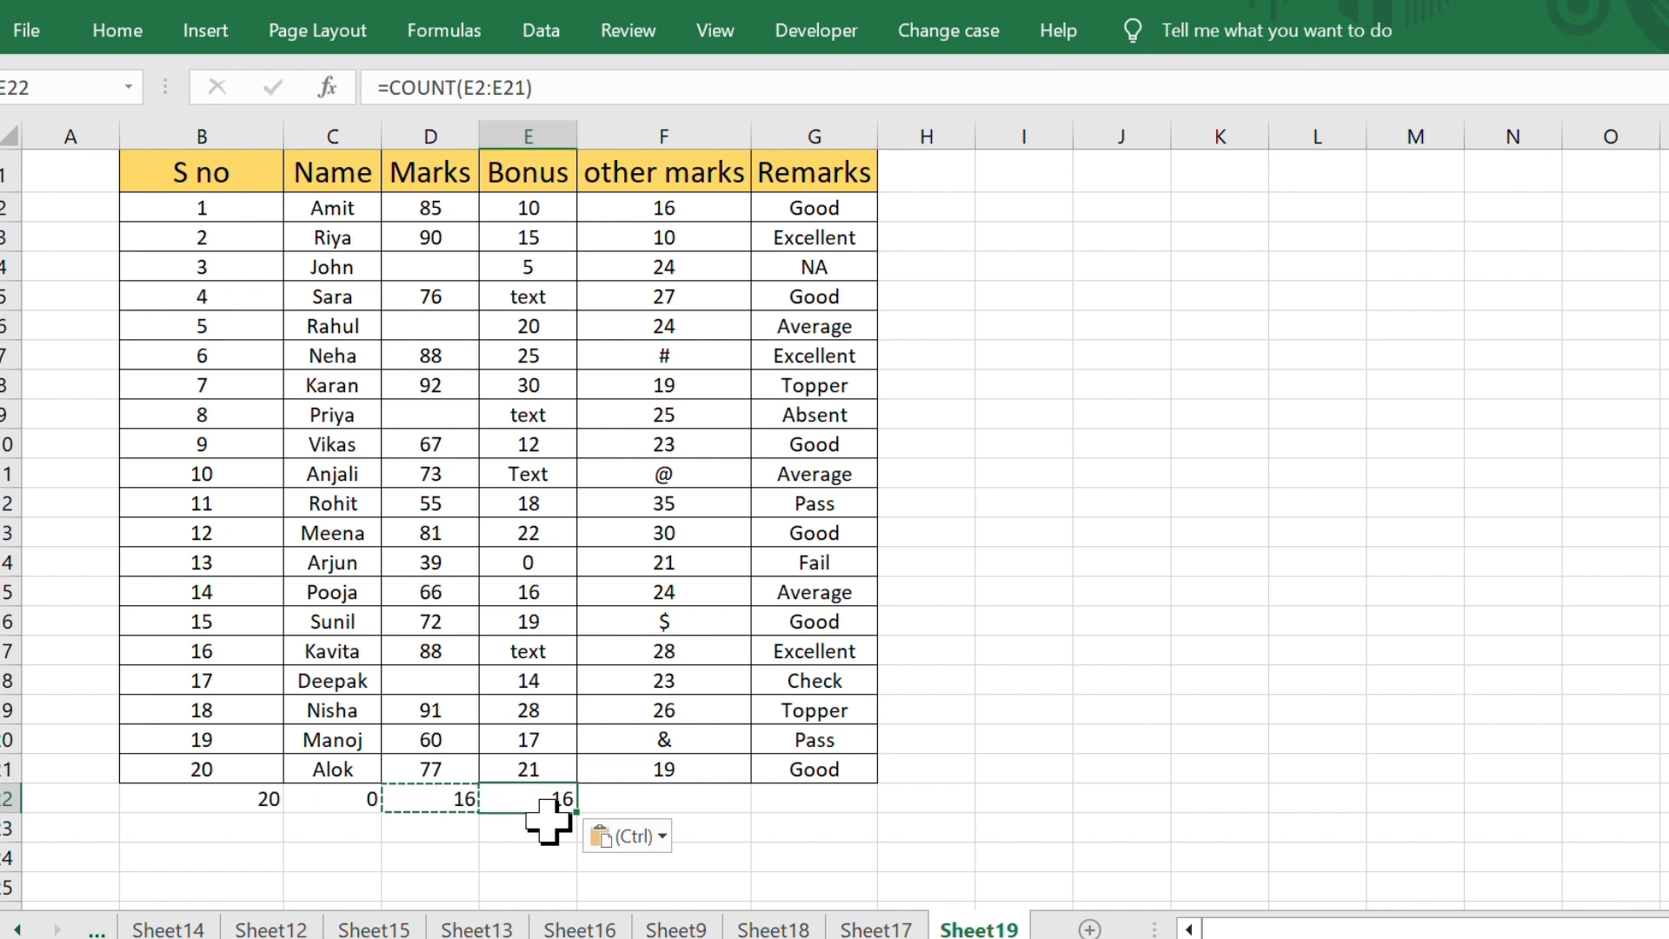
pyautogui.click(539, 652)
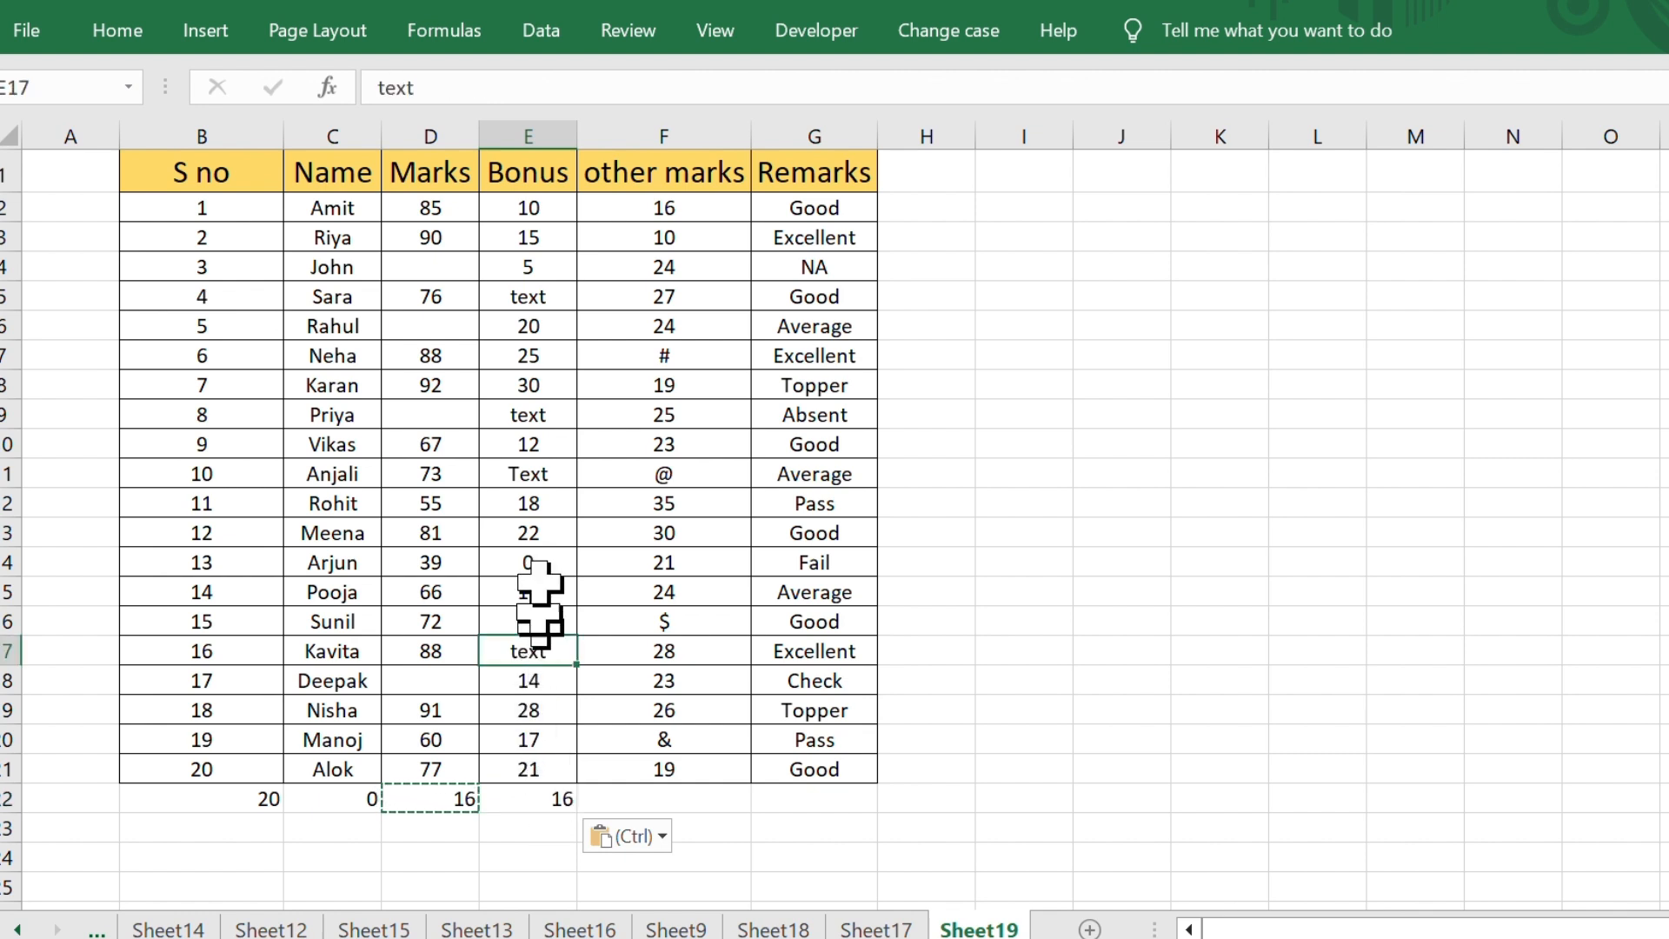
pyautogui.click(539, 469)
pyautogui.click(530, 415)
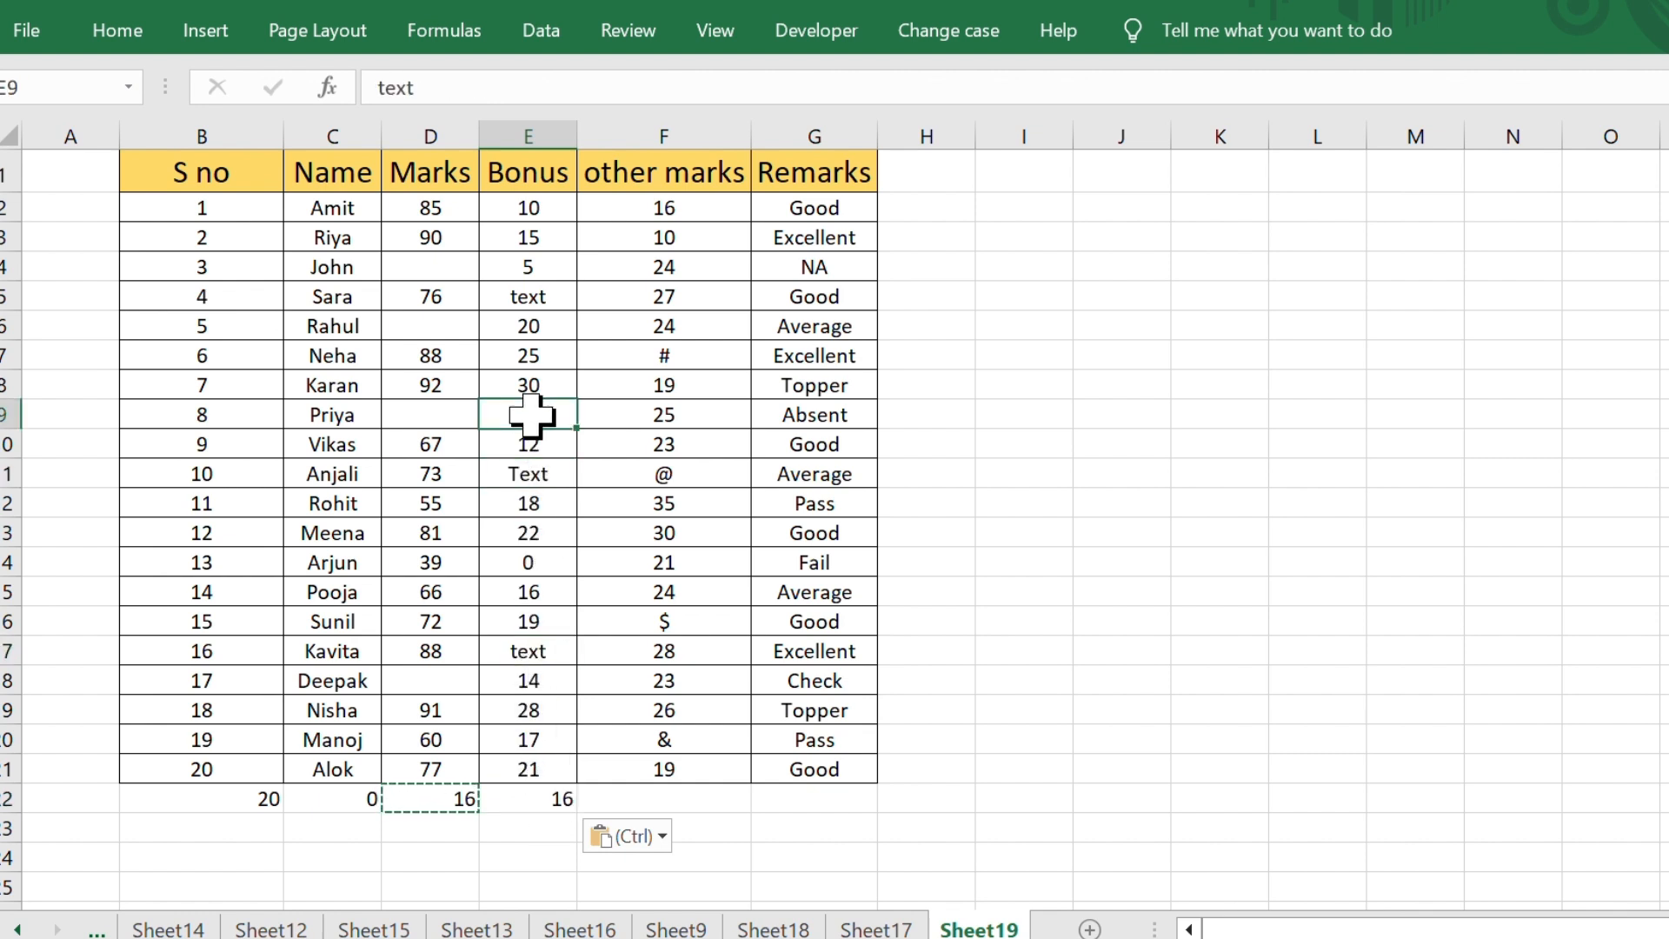
pyautogui.click(527, 292)
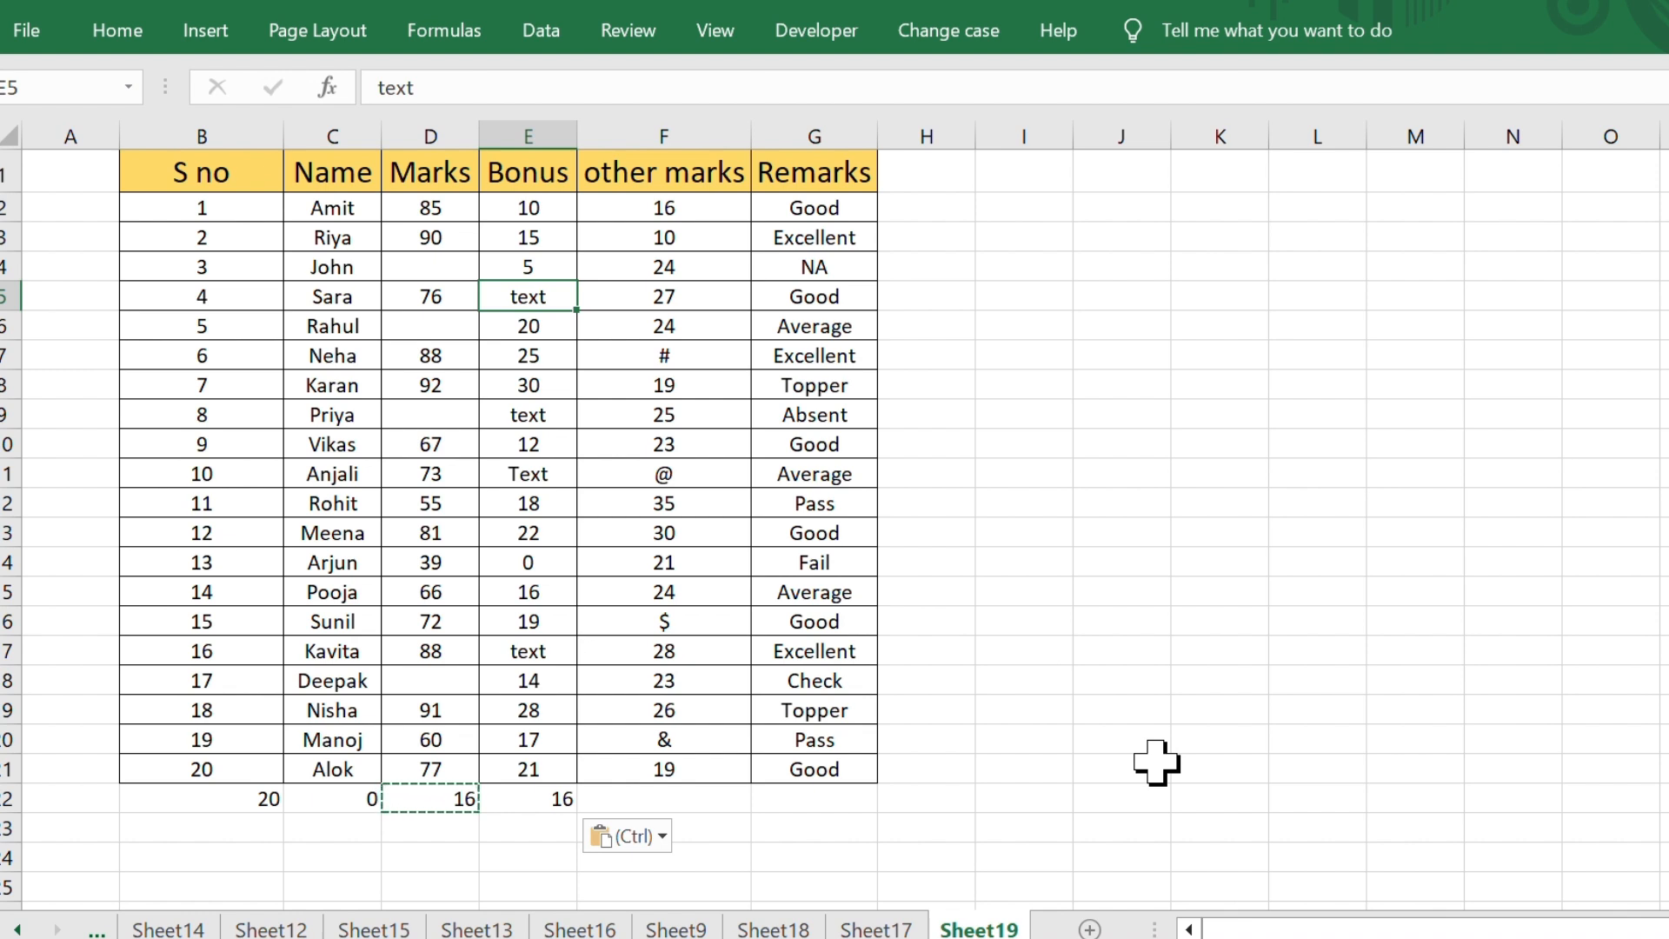
# - Replace the text entry in Bonus cell E11 with 19 and recheck the COUNT formula in E22
pyautogui.click(533, 803)
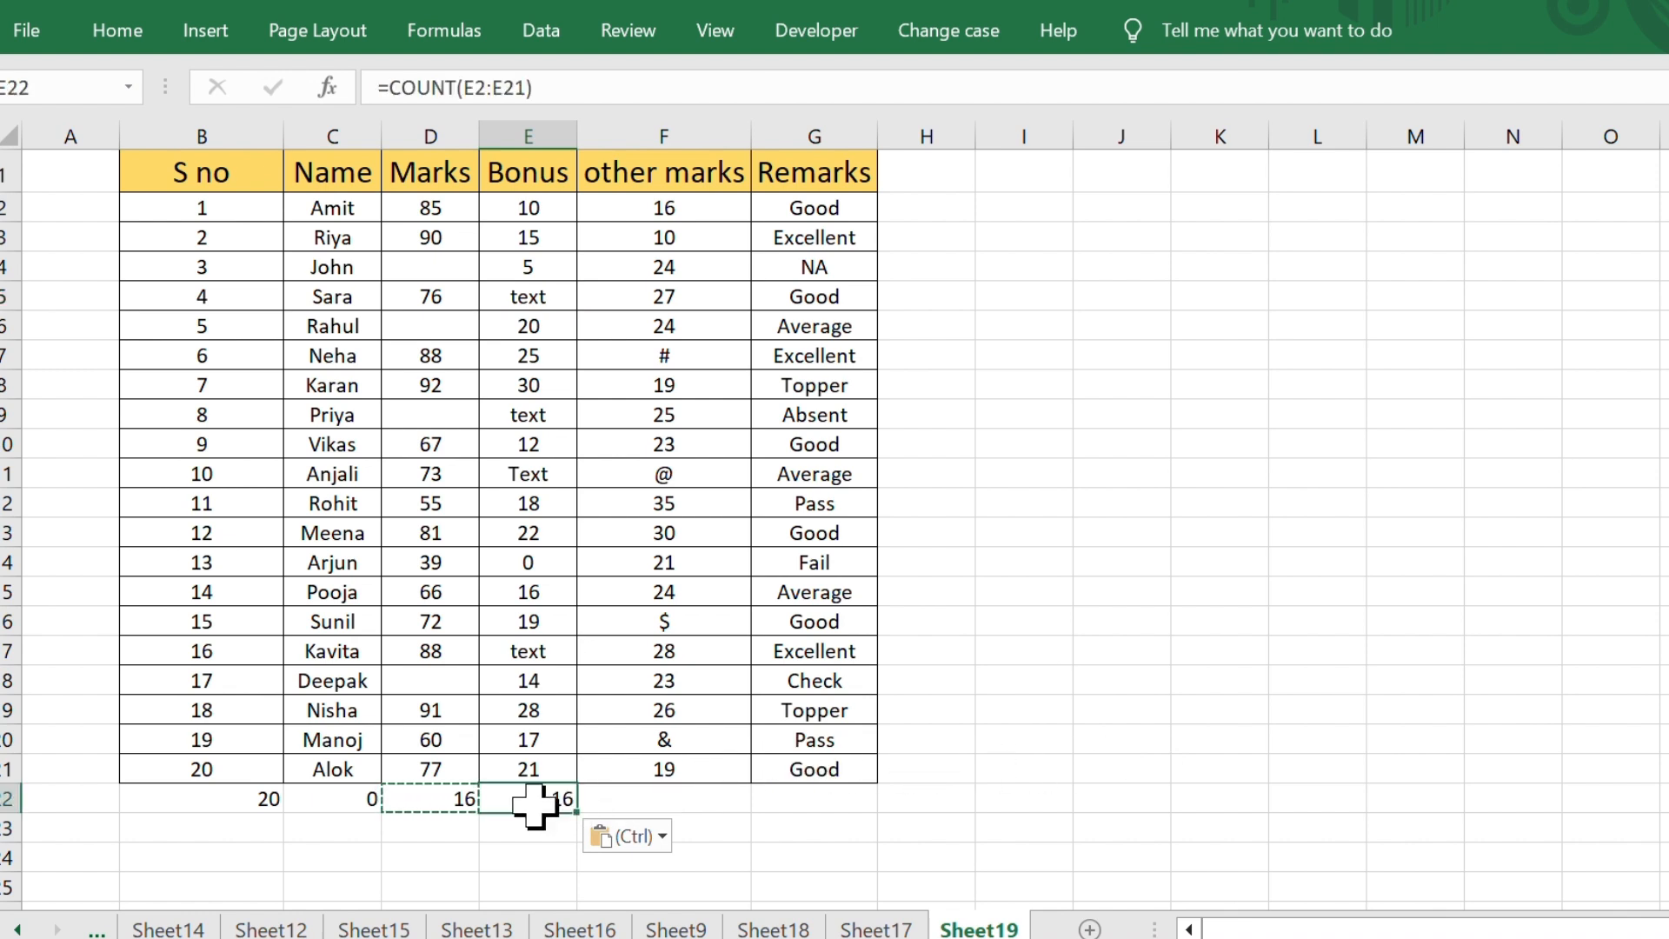
pyautogui.click(532, 472)
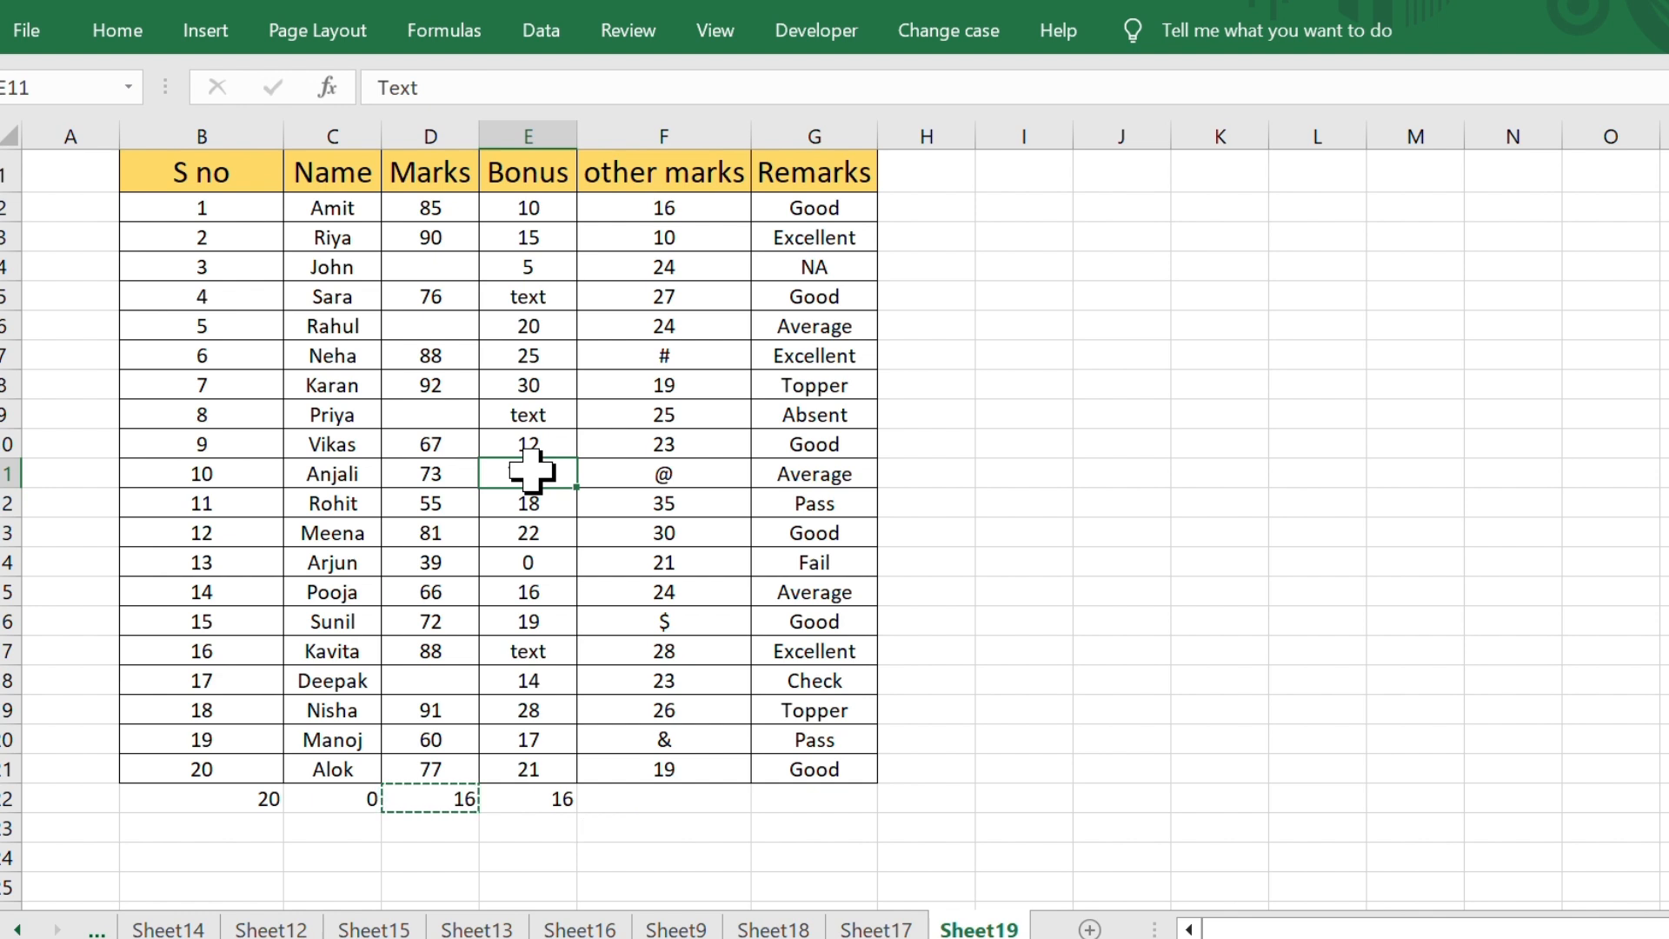
pyautogui.write('19')
pyautogui.press('Return')
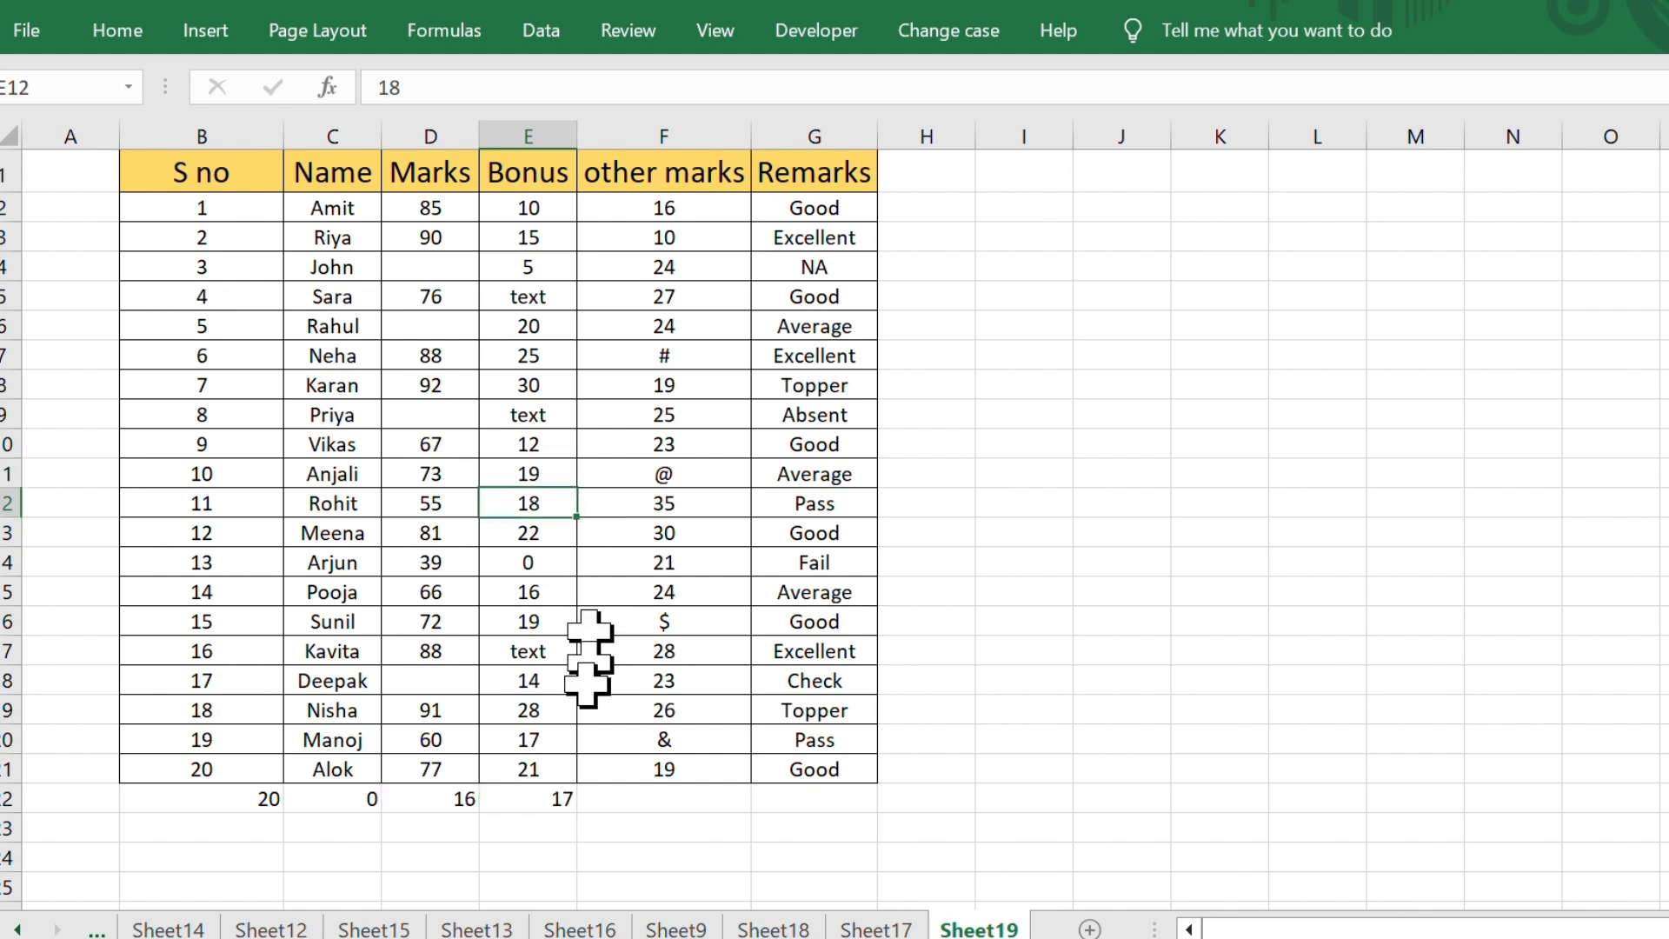
pyautogui.click(526, 798)
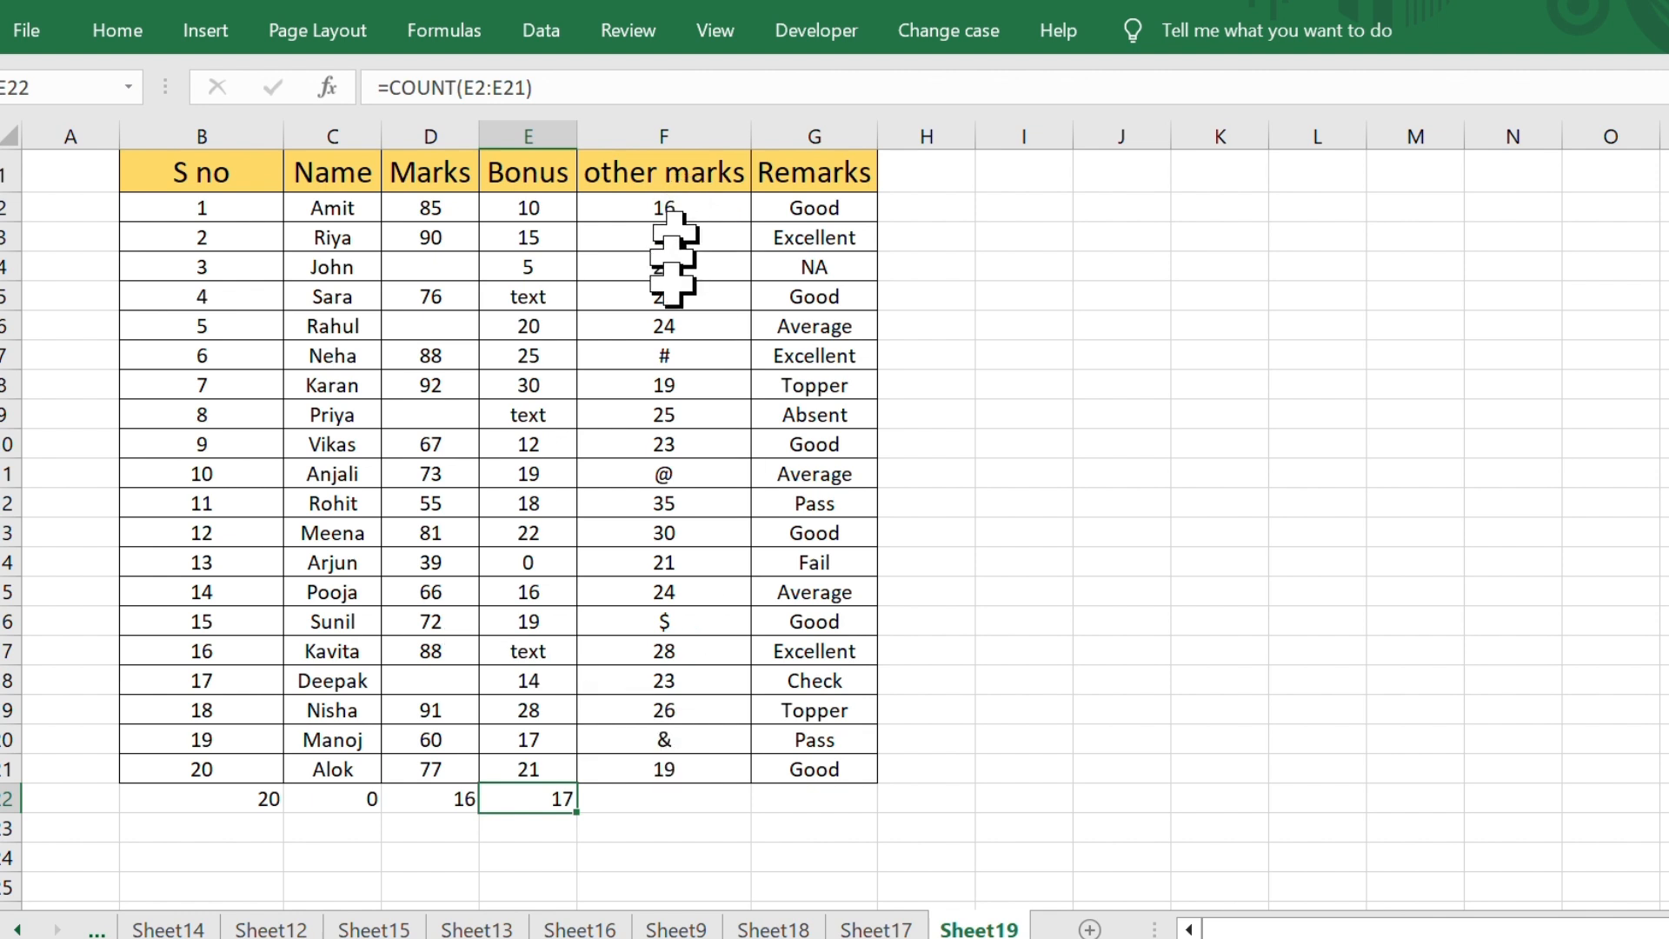
# - Inspect the symbol entries in the other marks column and copy the COUNT formula from E22 into F22
pyautogui.click(674, 358)
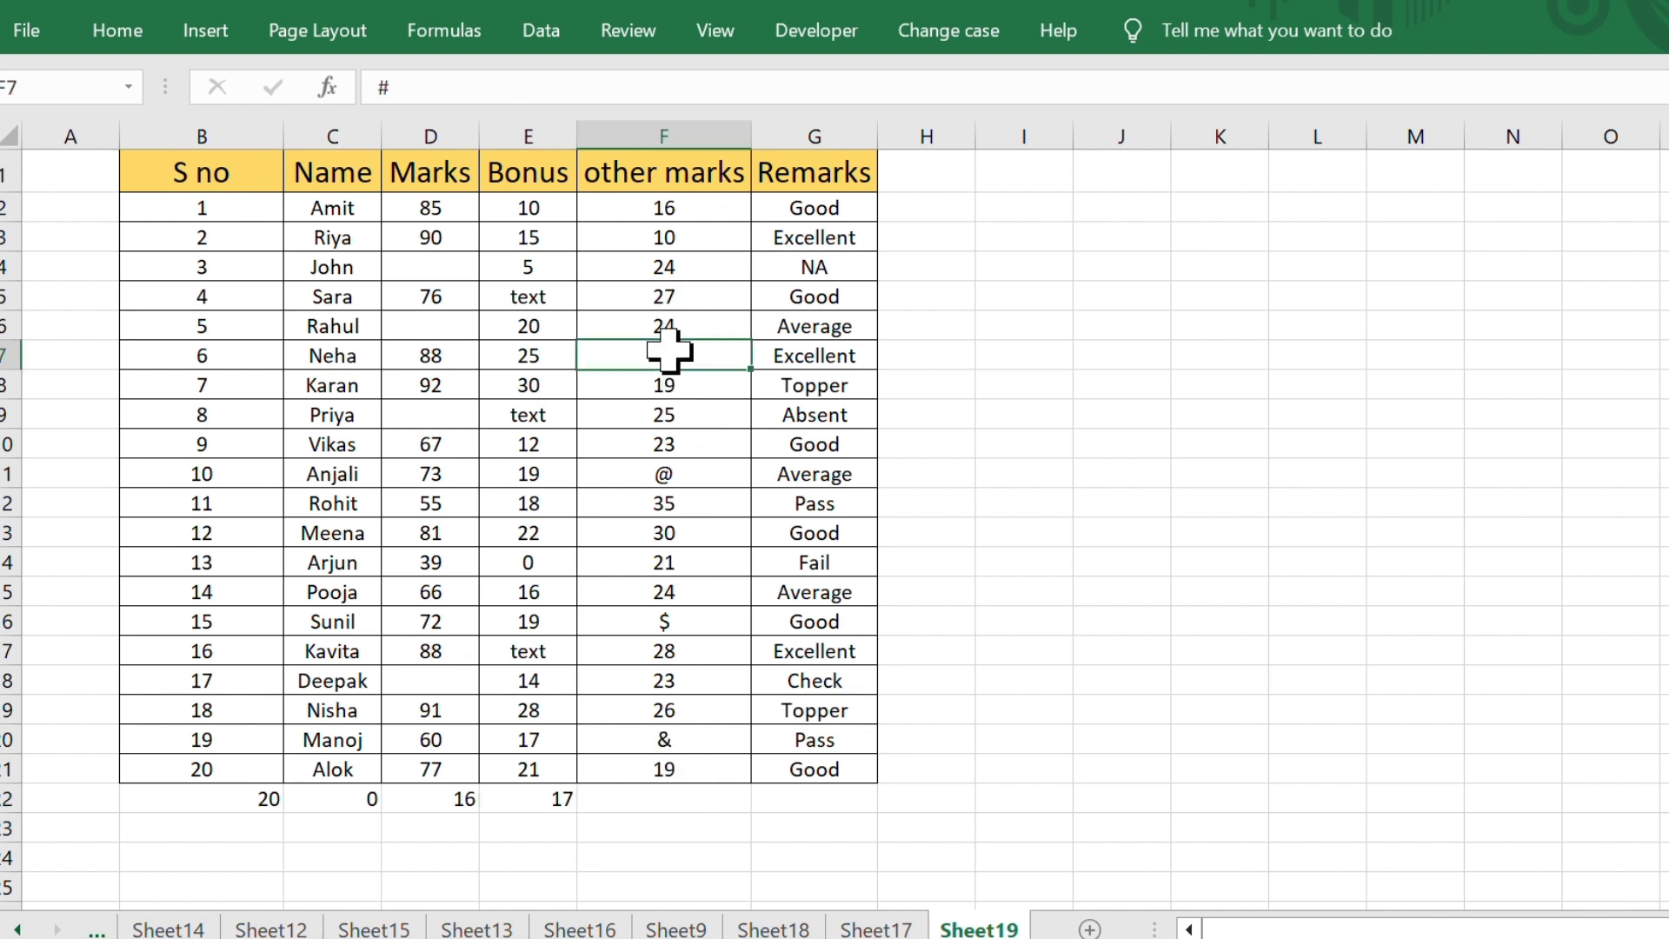
pyautogui.click(674, 474)
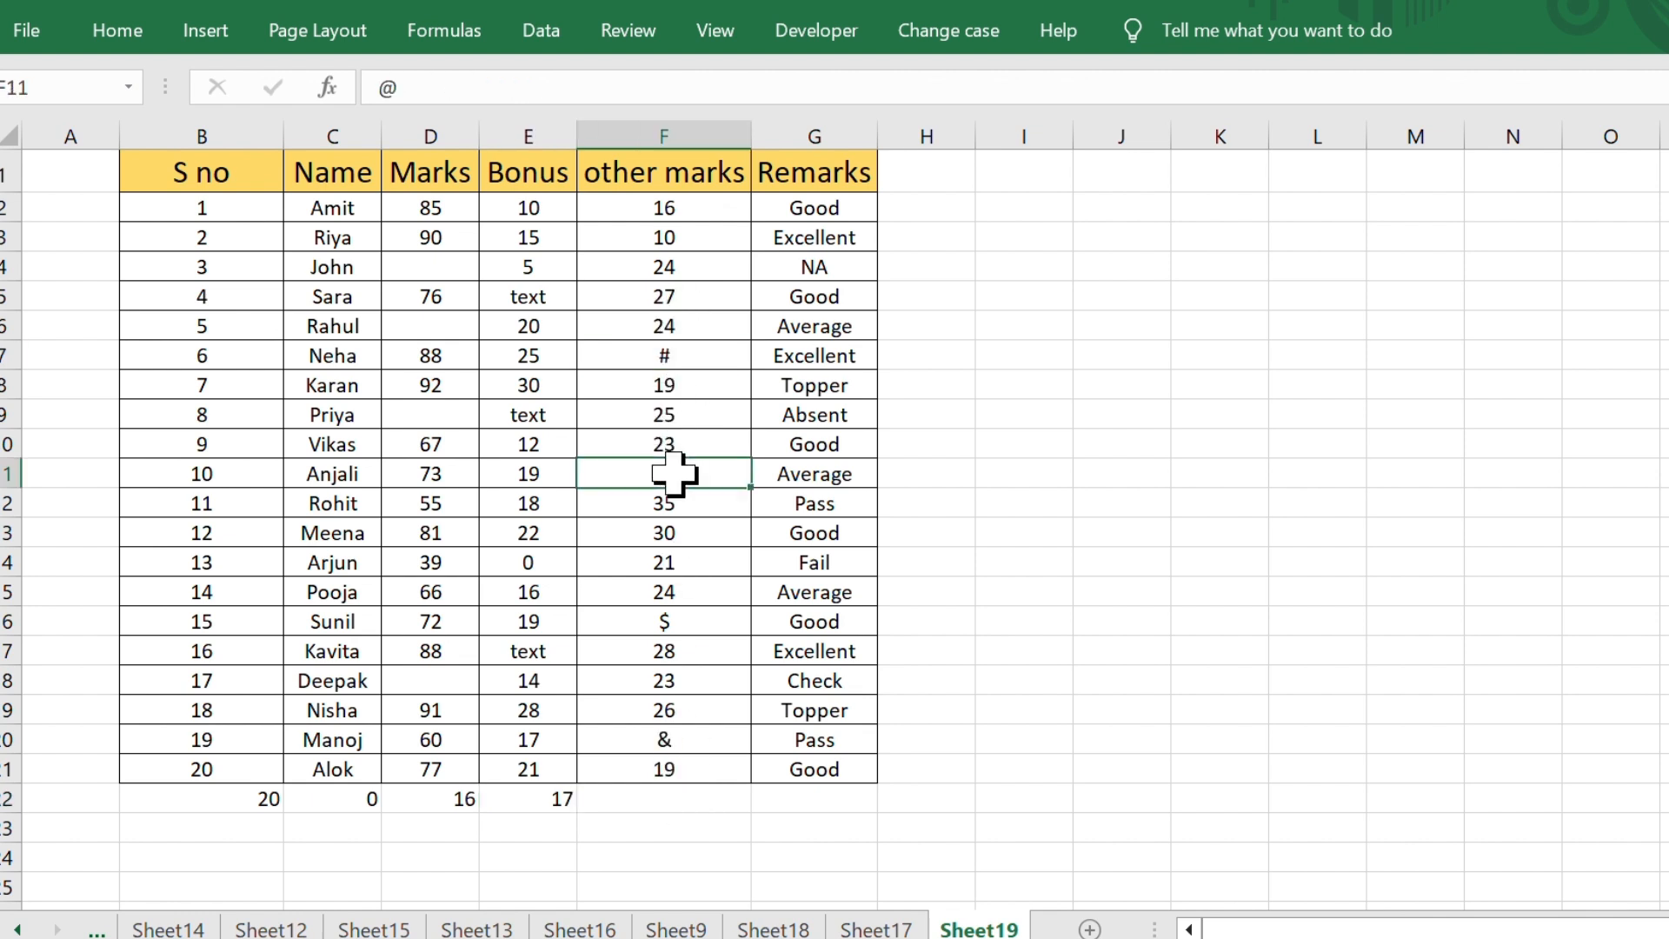
pyautogui.click(671, 622)
pyautogui.click(678, 738)
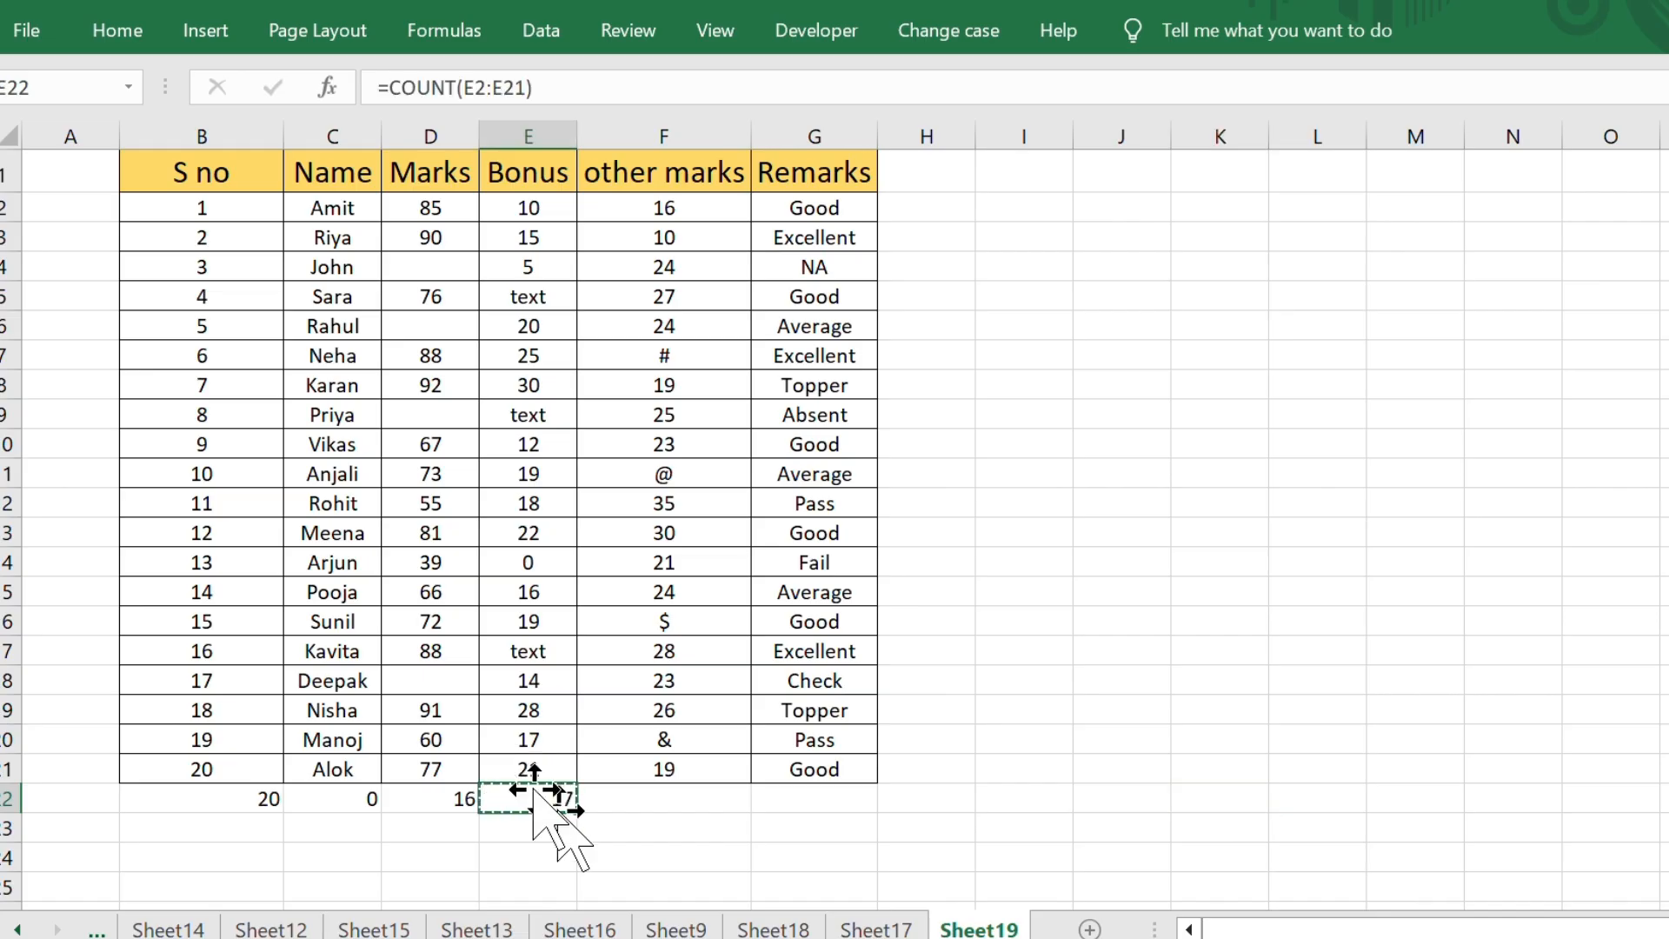
pyautogui.click(612, 795)
pyautogui.hotkey('ctrl', 'v')
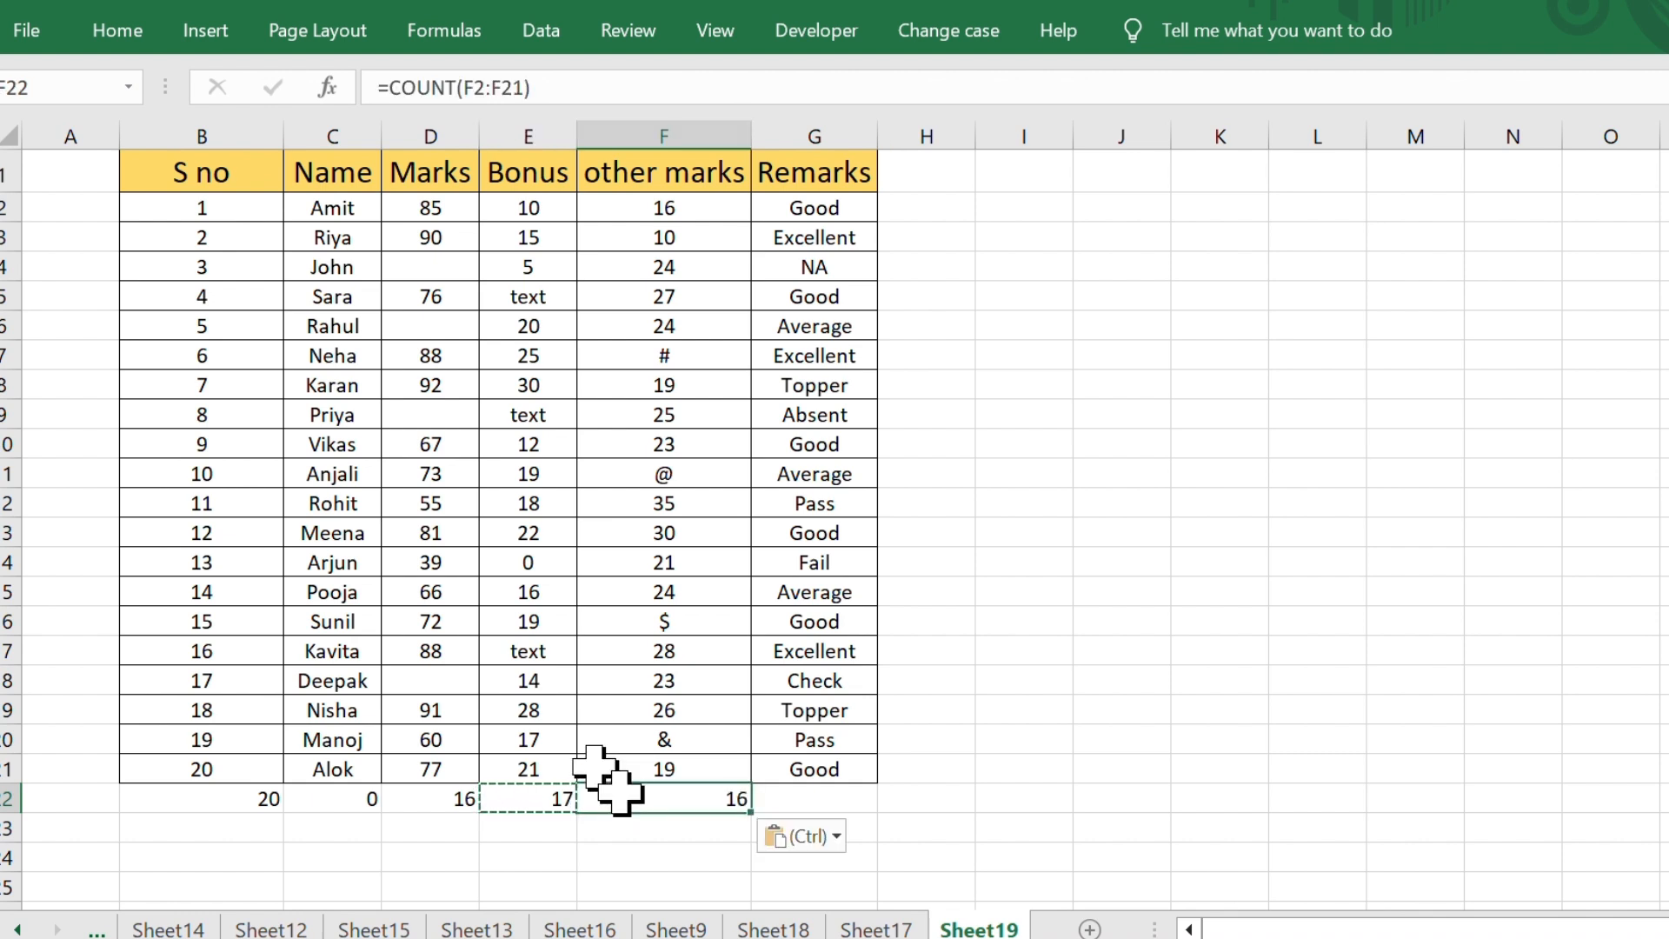
pyautogui.click(1147, 769)
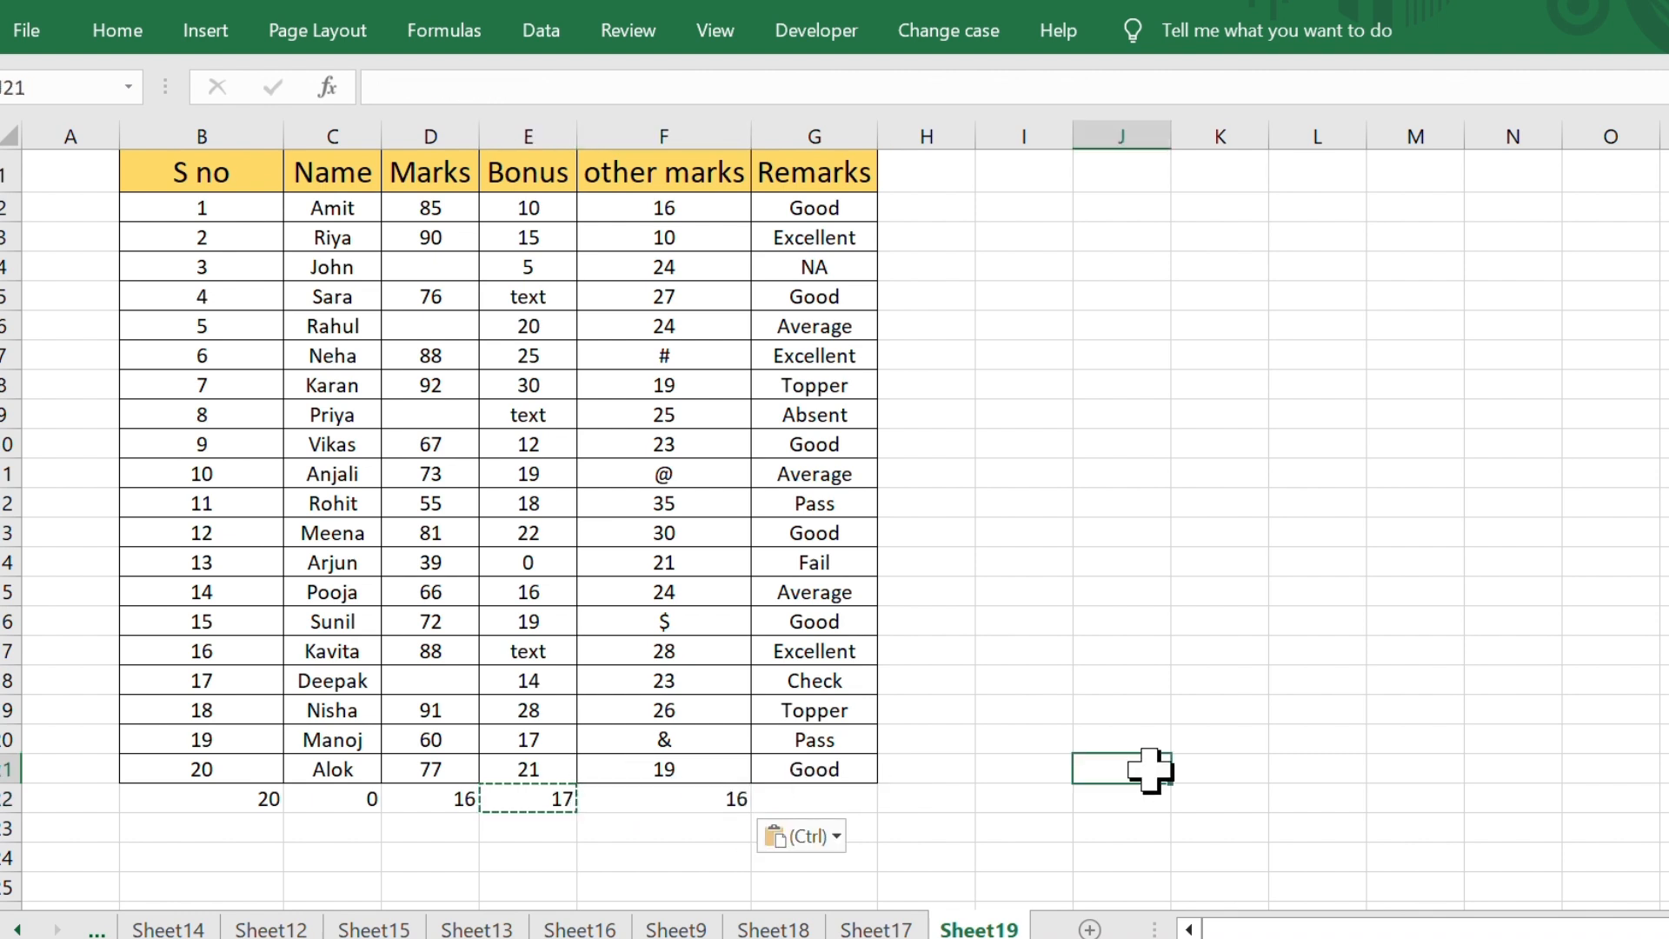
# - Inspect the COUNT formula under the other marks column and clear it from F22
pyautogui.click(700, 800)
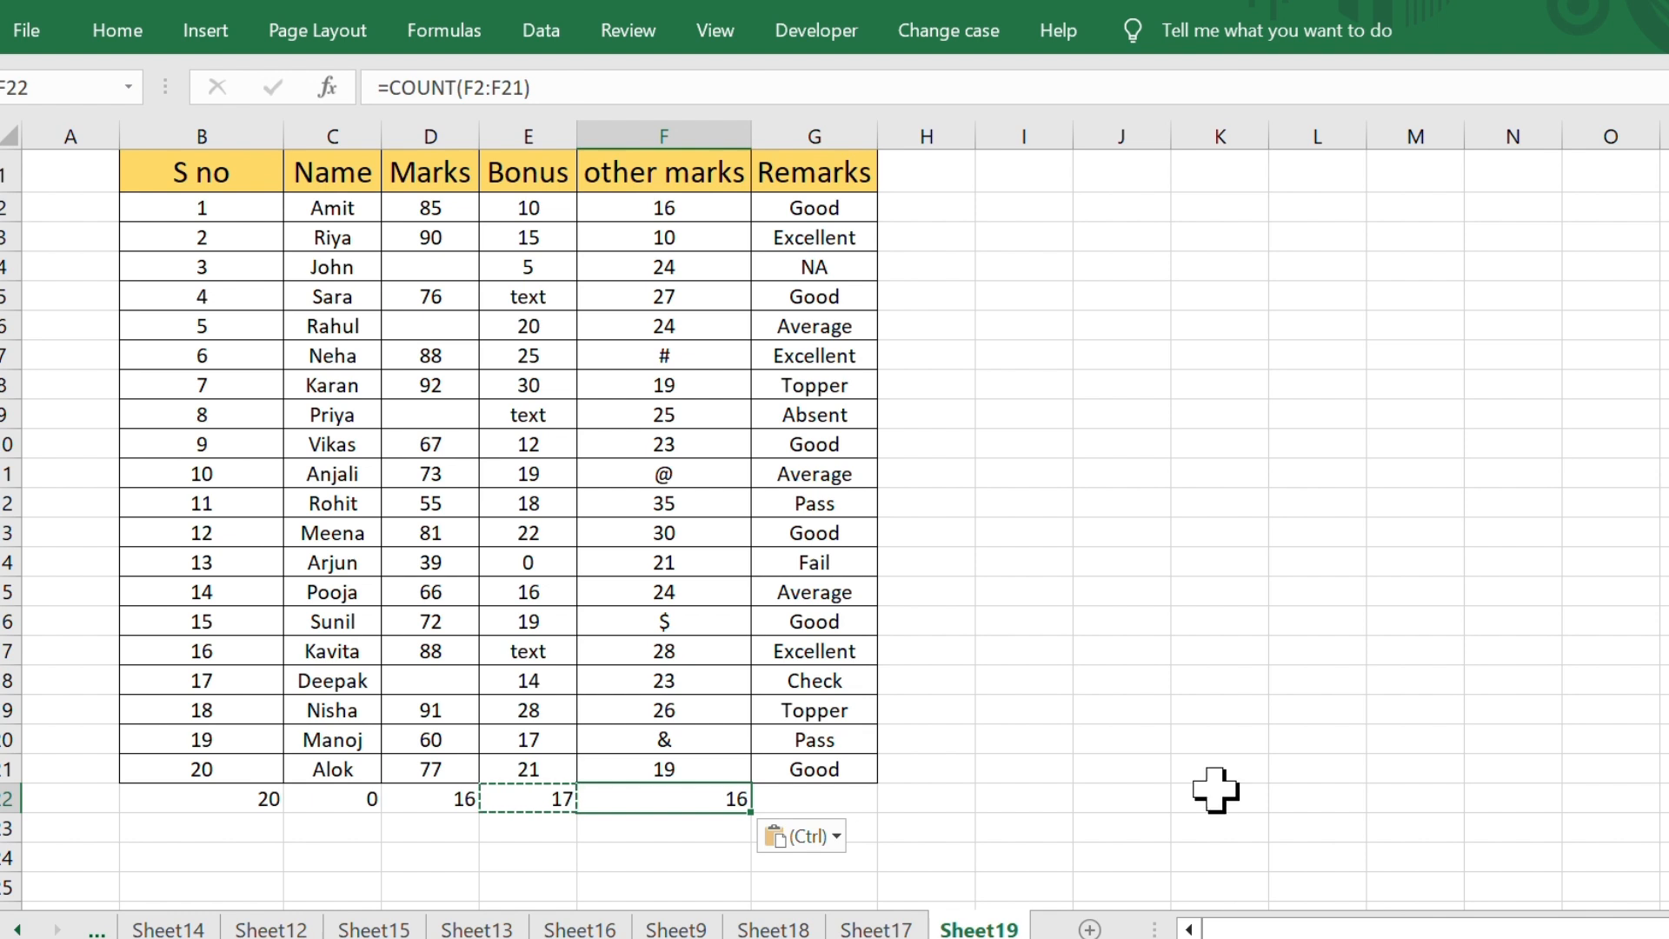
pyautogui.click(1119, 737)
pyautogui.click(726, 801)
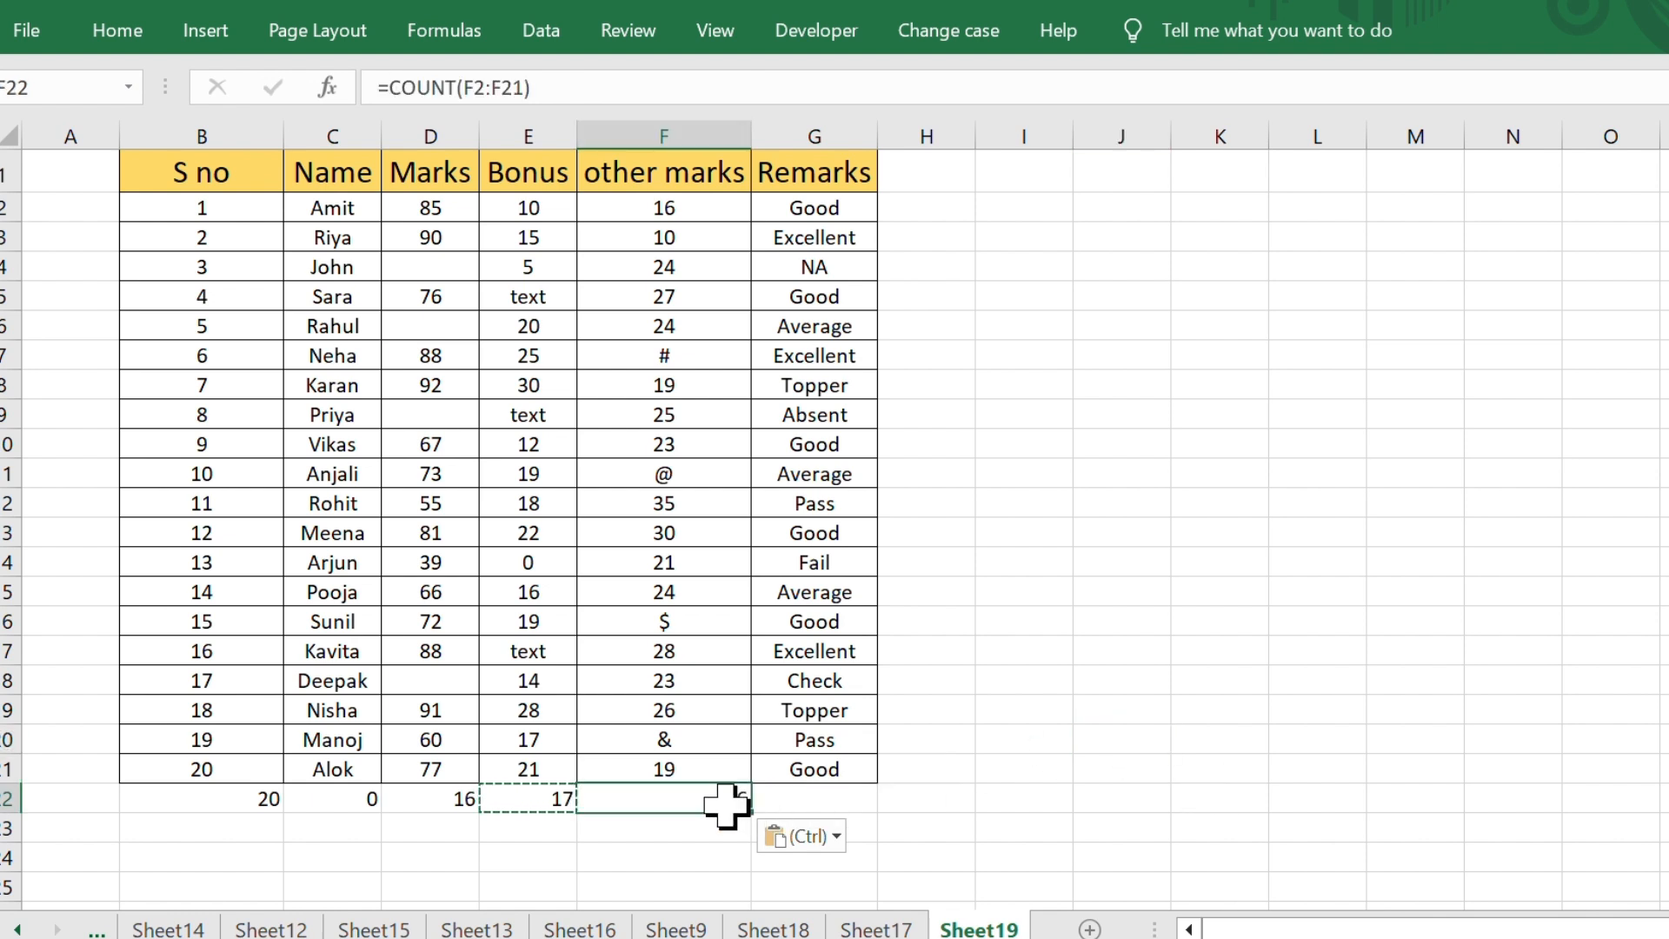
pyautogui.press('Delete')
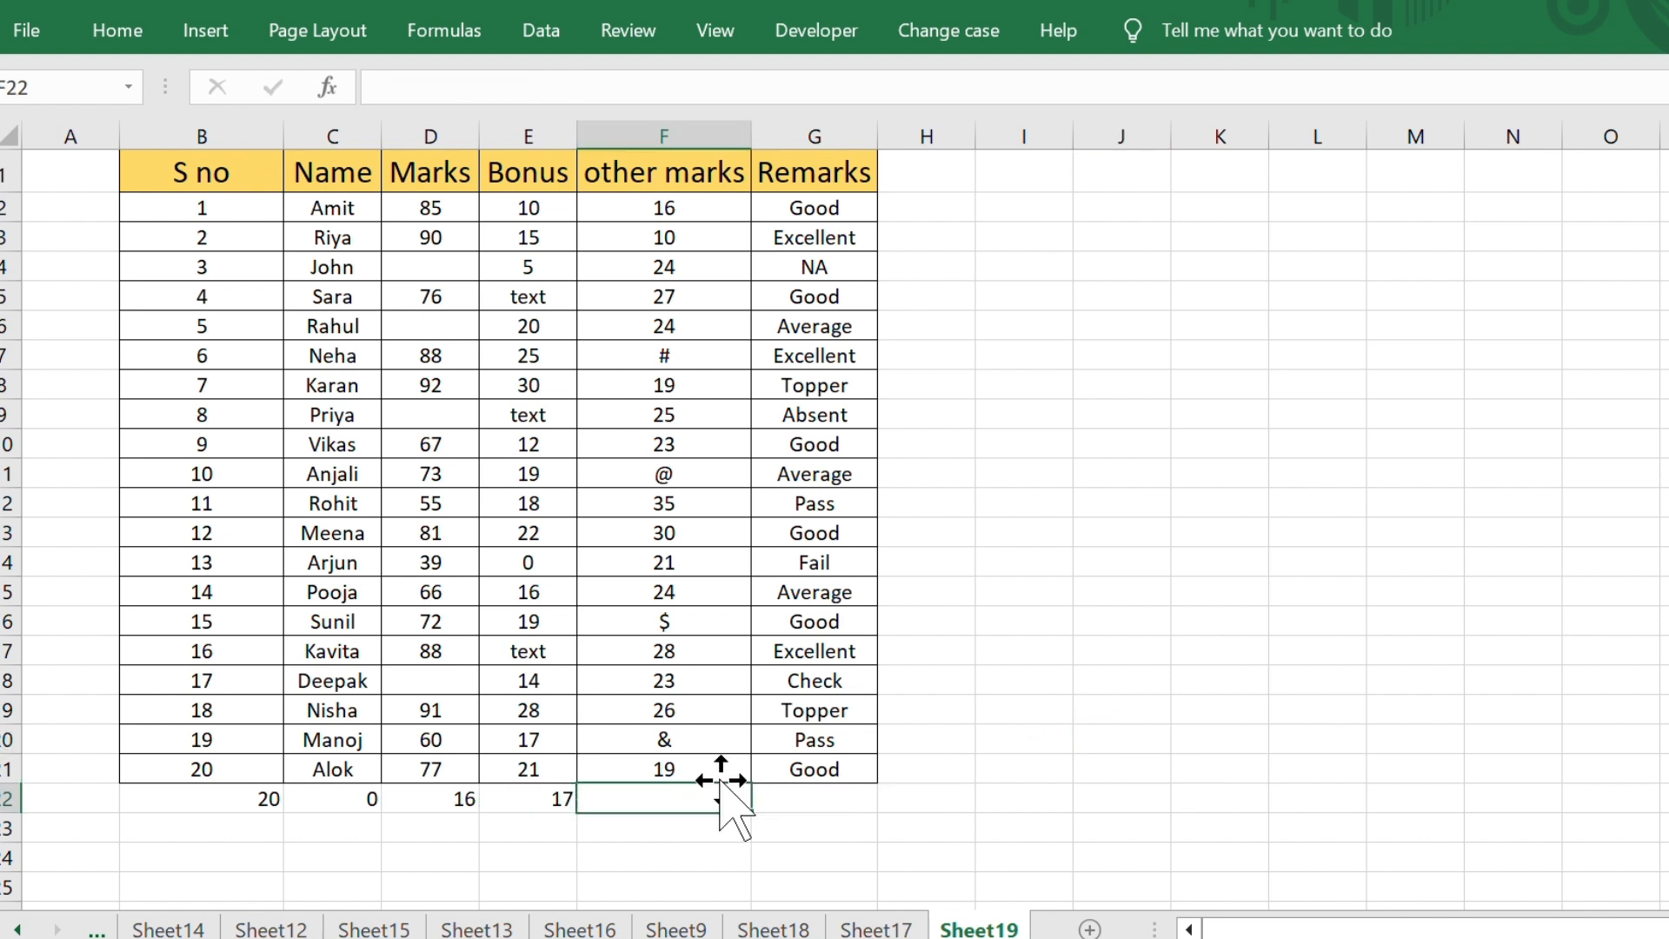
# - Replace the $ symbol in other marks cell F16 with the current date, 4/26/2026, and select the empty total cell F22
pyautogui.click(676, 619)
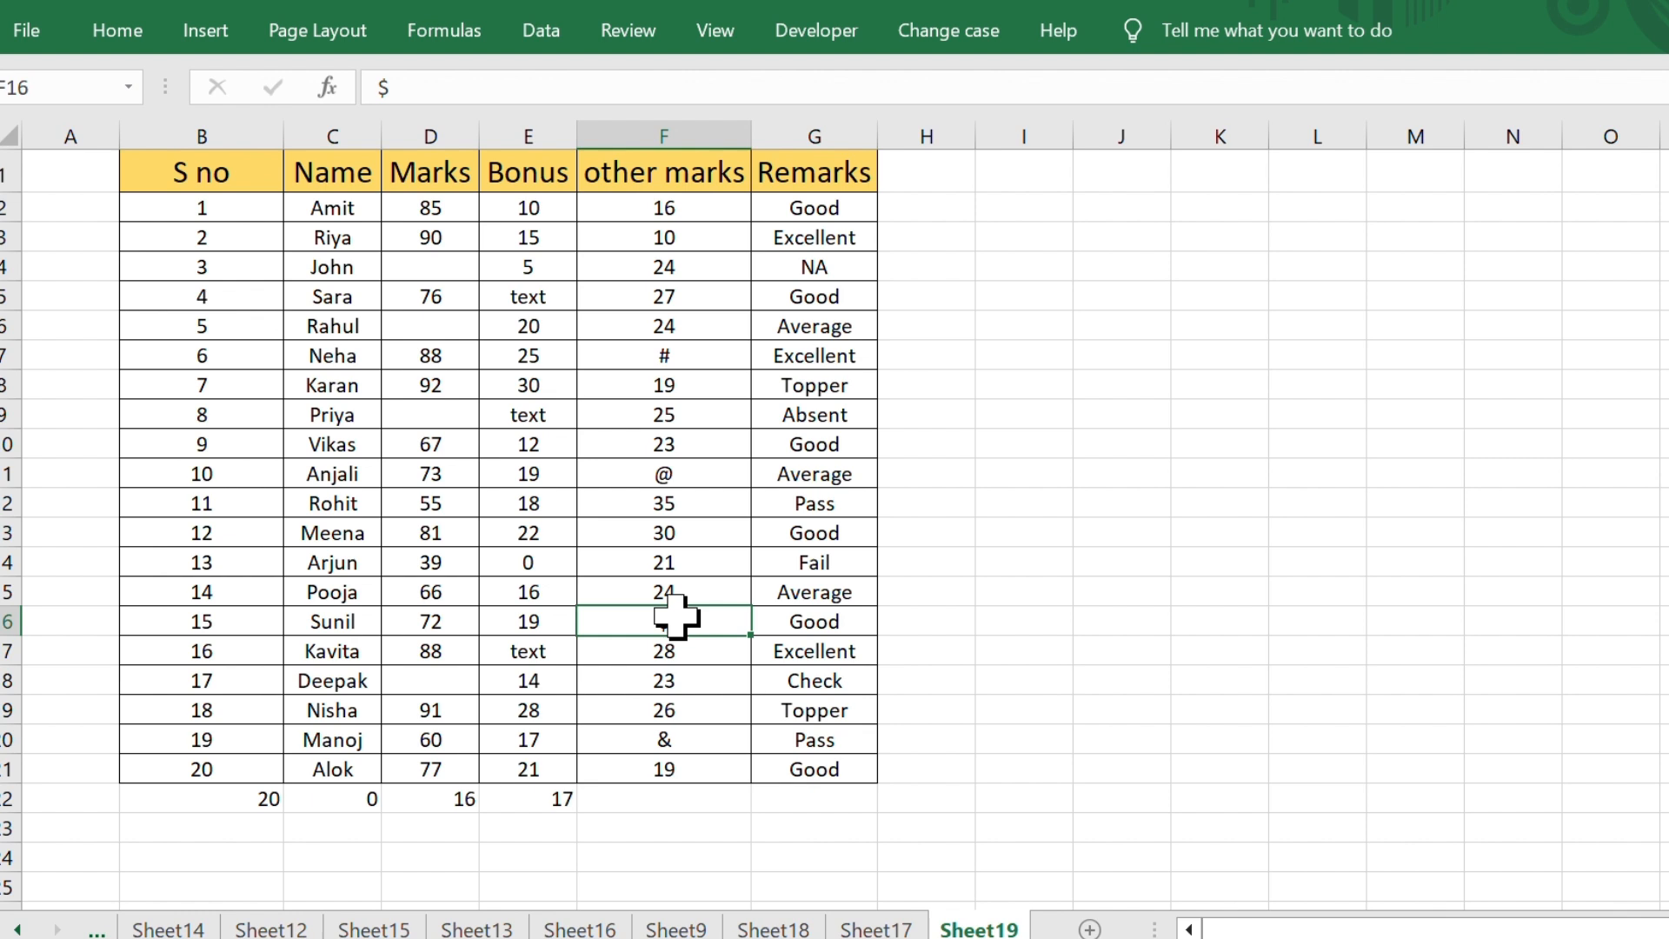
pyautogui.hotkey('ctrl', ';')
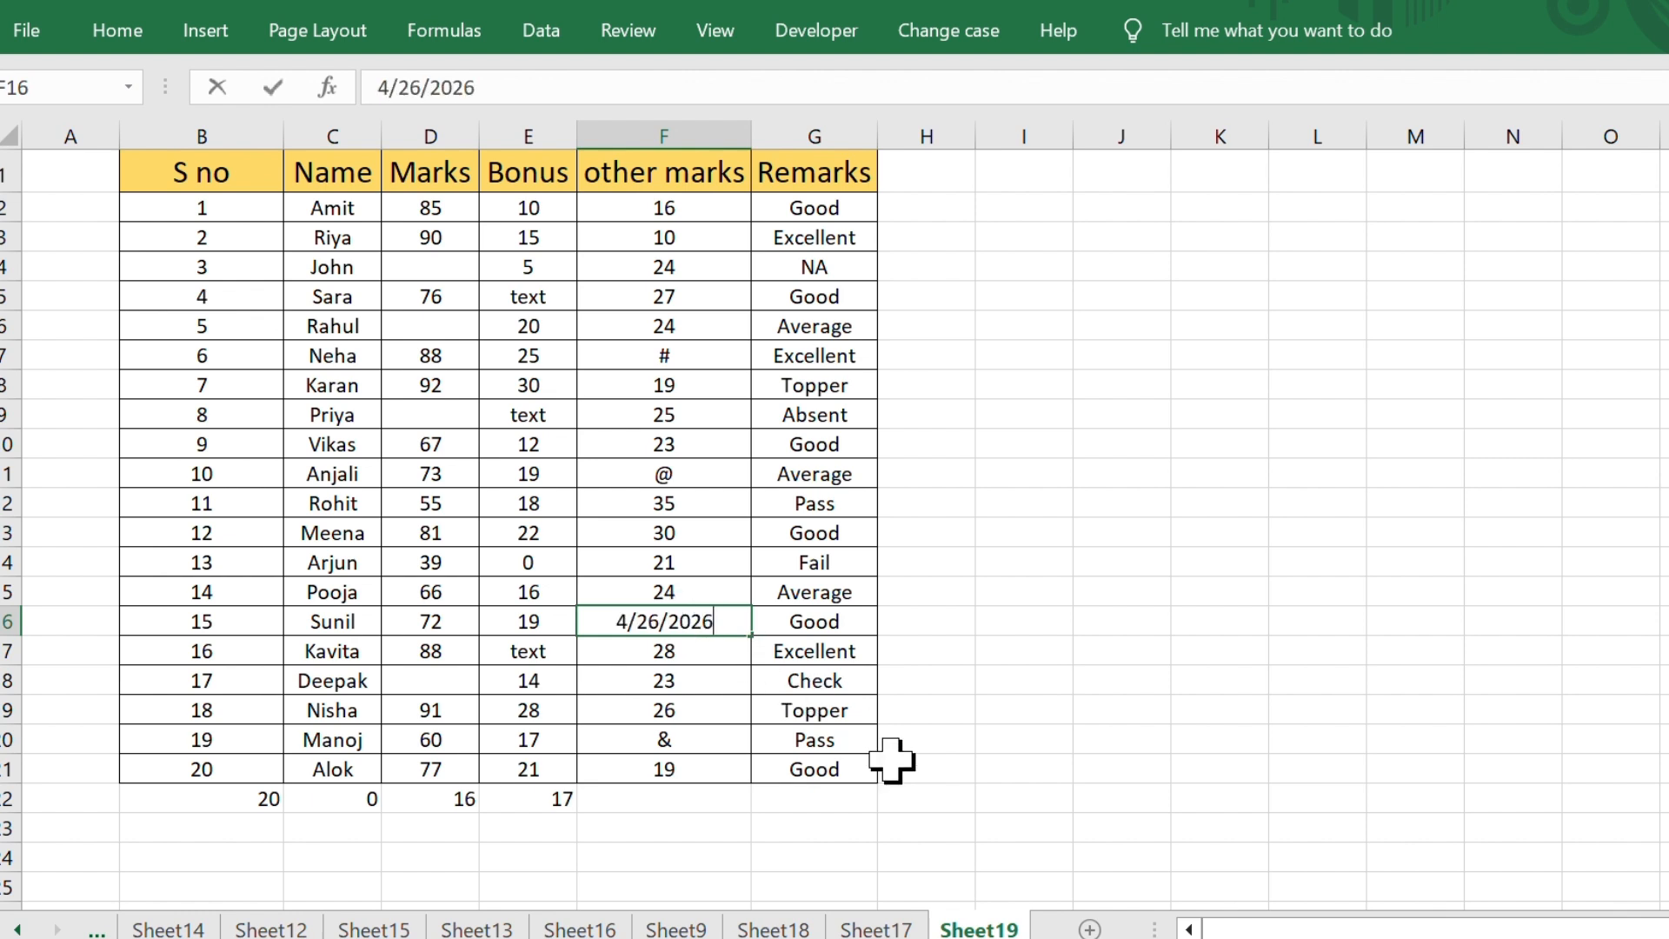
pyautogui.press('Return')
pyautogui.click(621, 810)
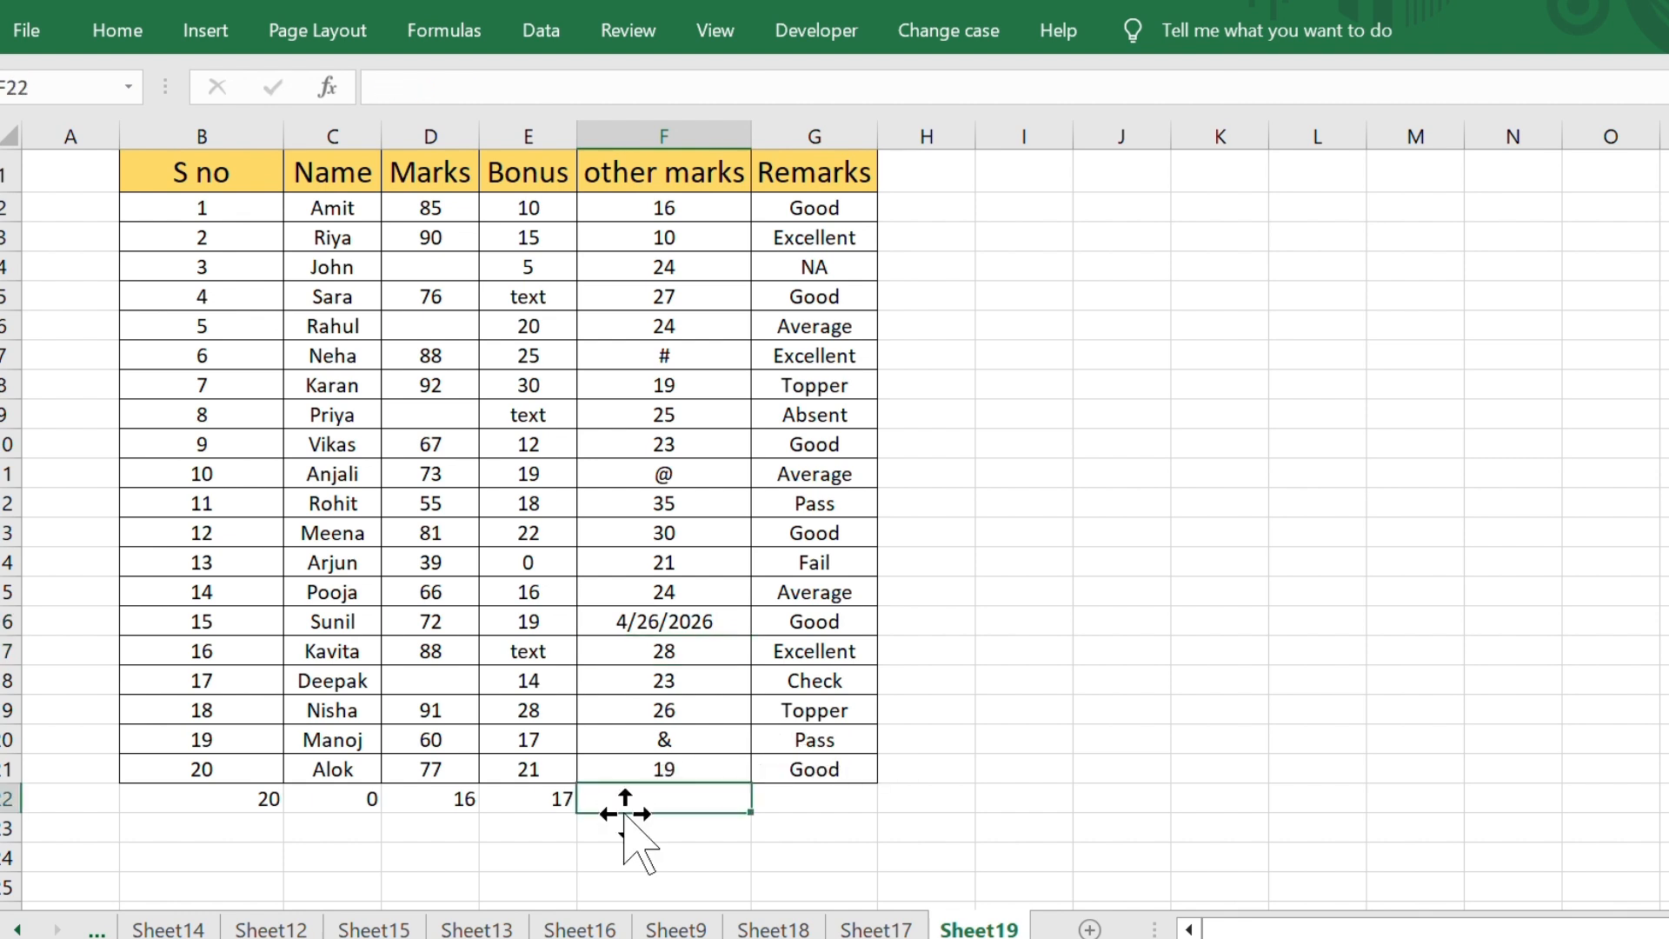